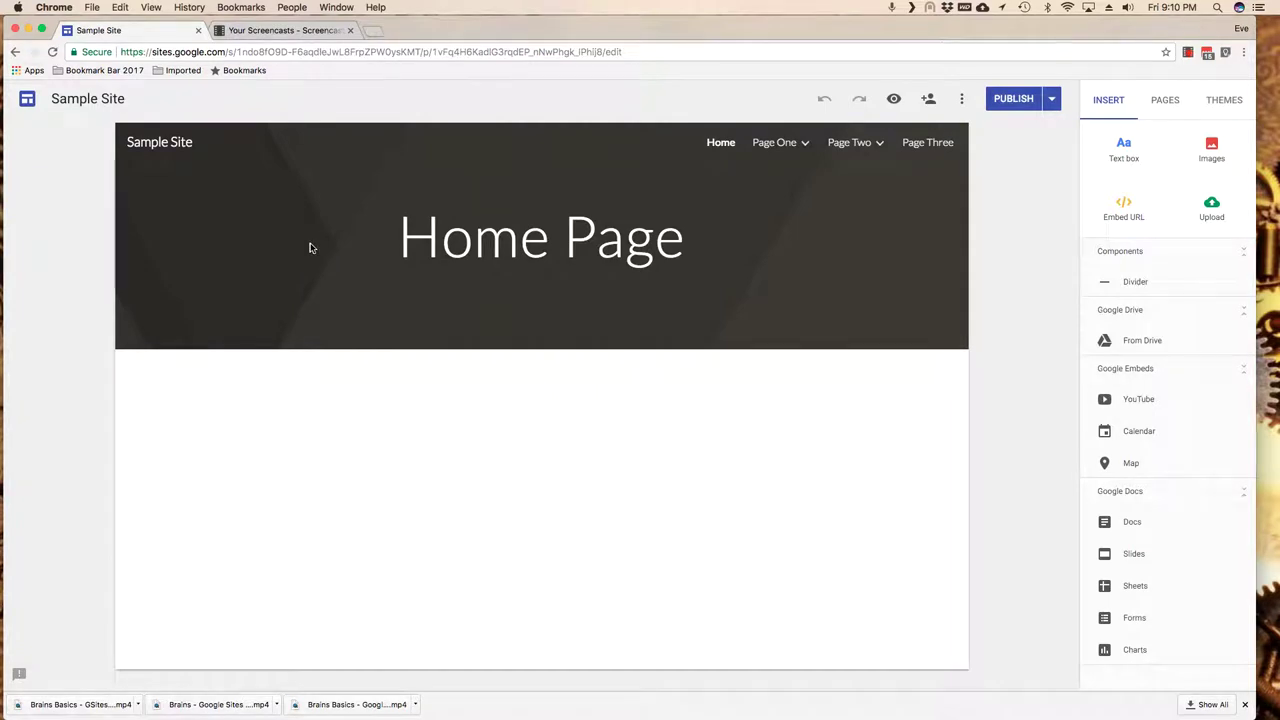
# Insert an empty text box below the home page header.
pyautogui.moveTo(560, 262)
pyautogui.click(1124, 145)
pyautogui.click(1124, 146)
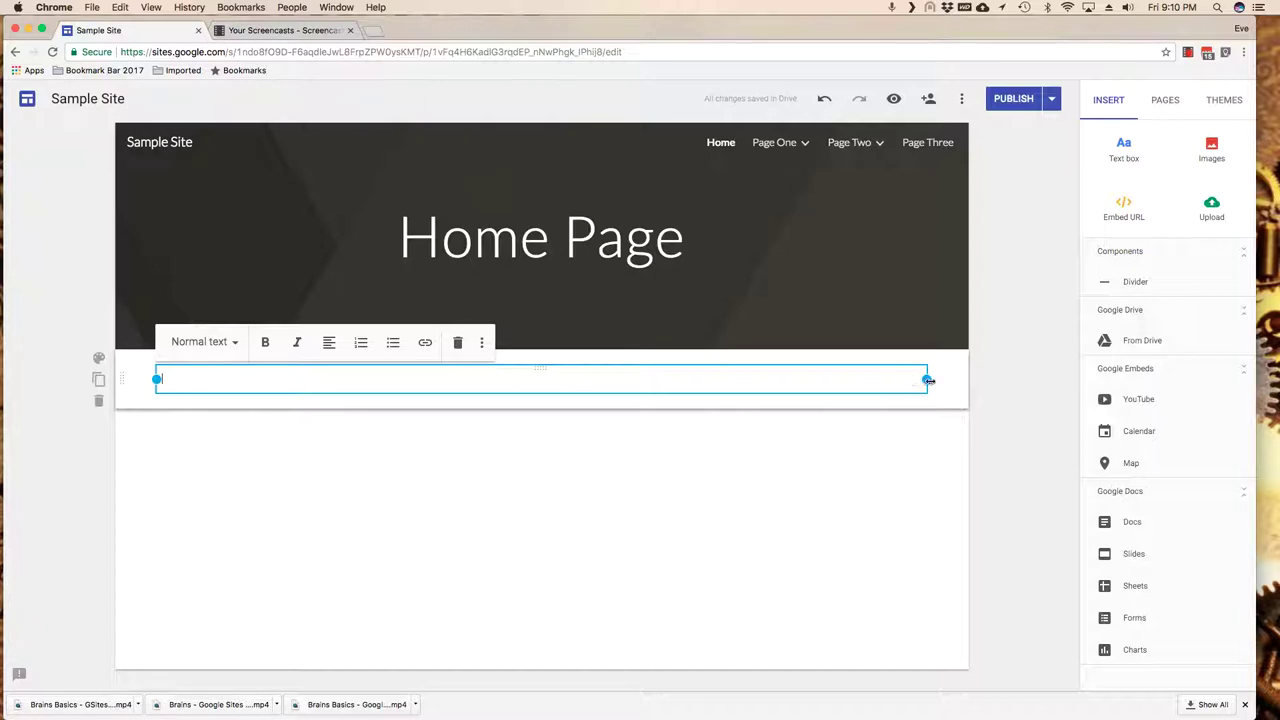
# Resize the new text box and move it to the left side of the section.
pyautogui.moveTo(929, 380); pyautogui.dragTo(355, 385)
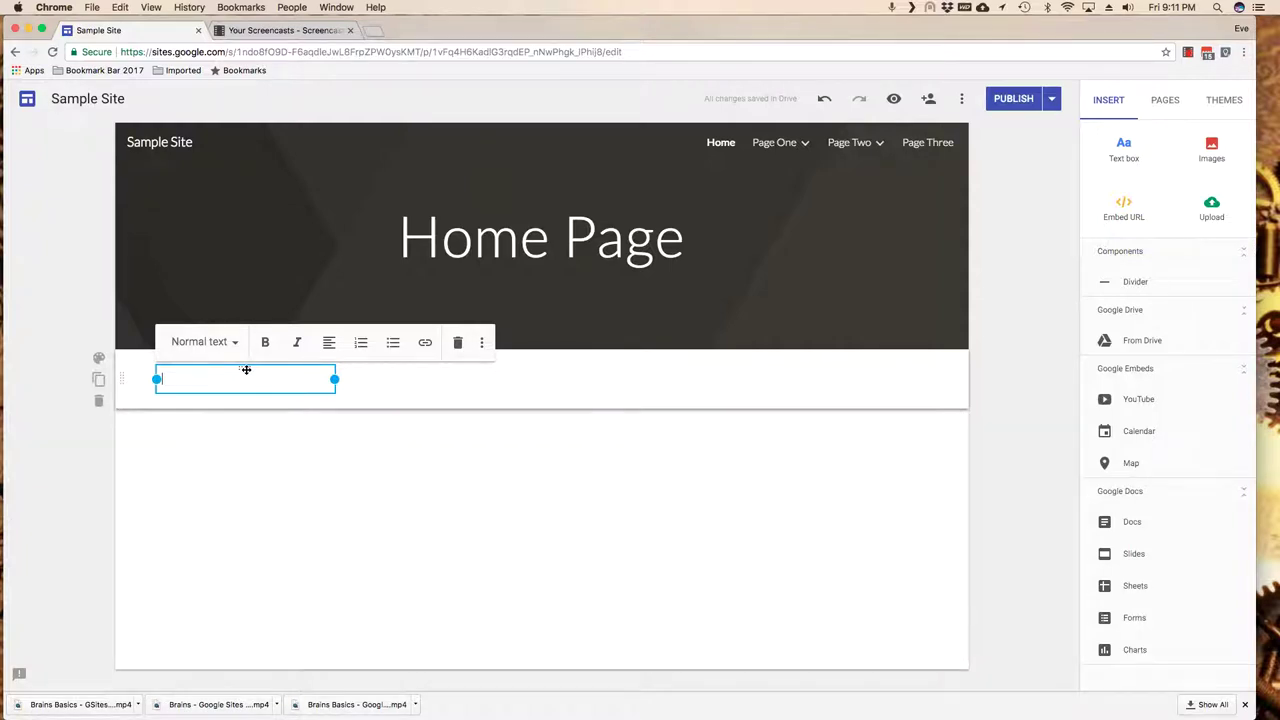
pyautogui.moveTo(246, 370); pyautogui.dragTo(731, 377)
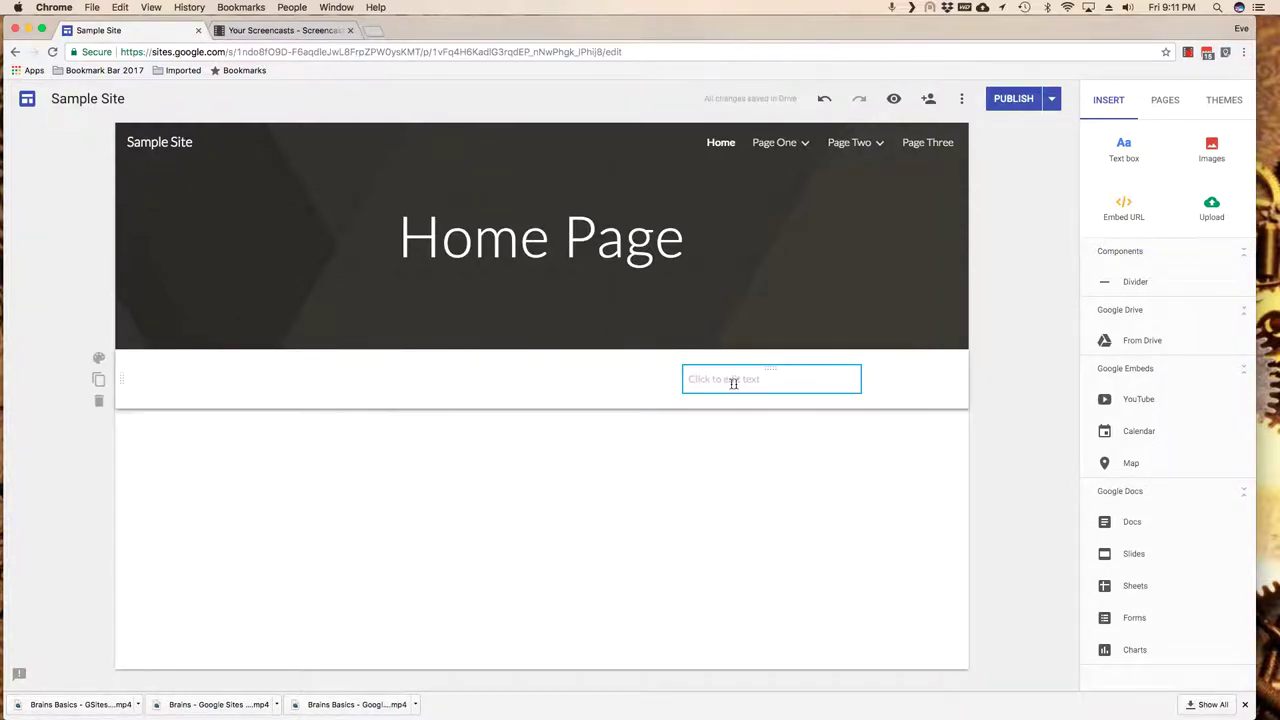
pyautogui.click(682, 380)
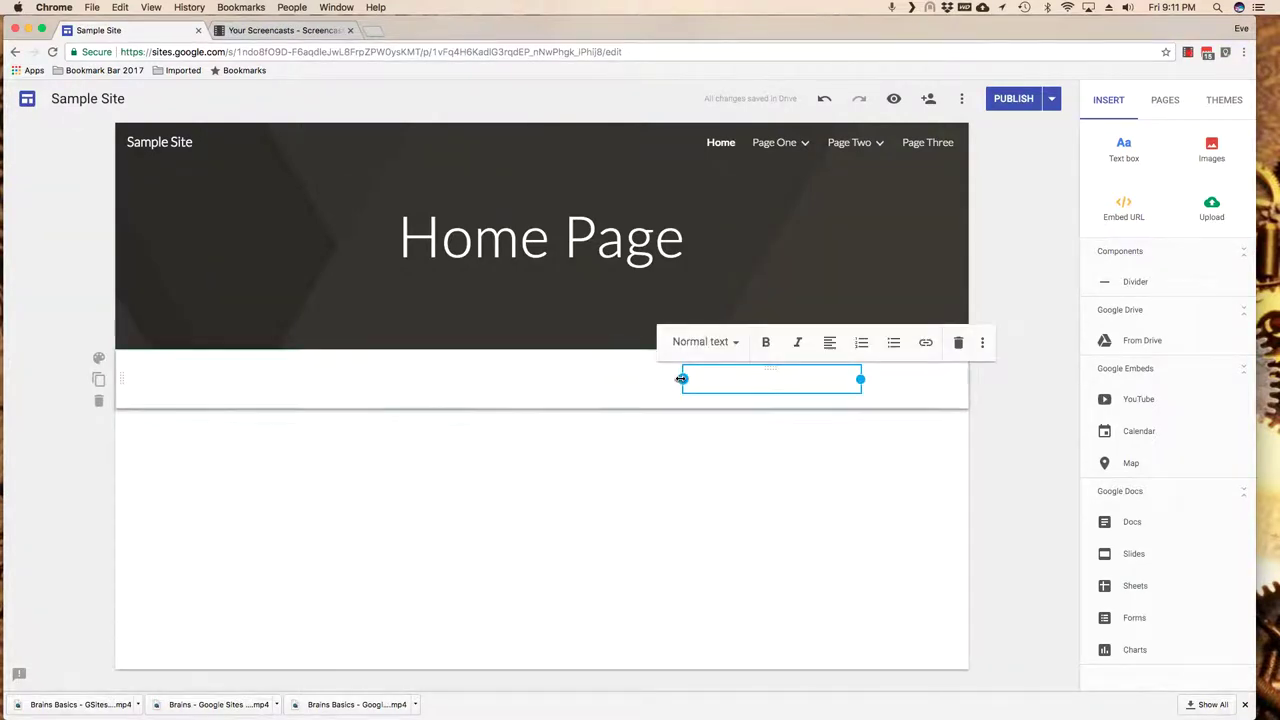
pyautogui.moveTo(681, 378); pyautogui.dragTo(600, 378)
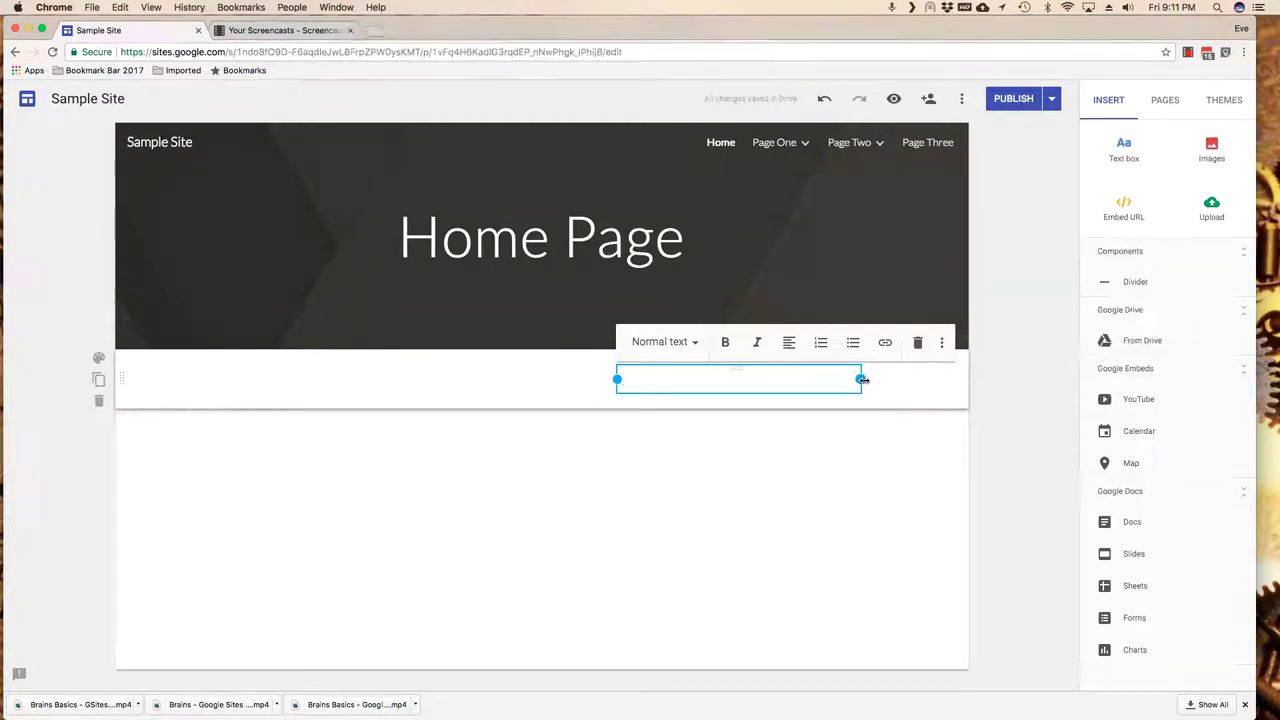
pyautogui.moveTo(862, 380); pyautogui.dragTo(927, 379)
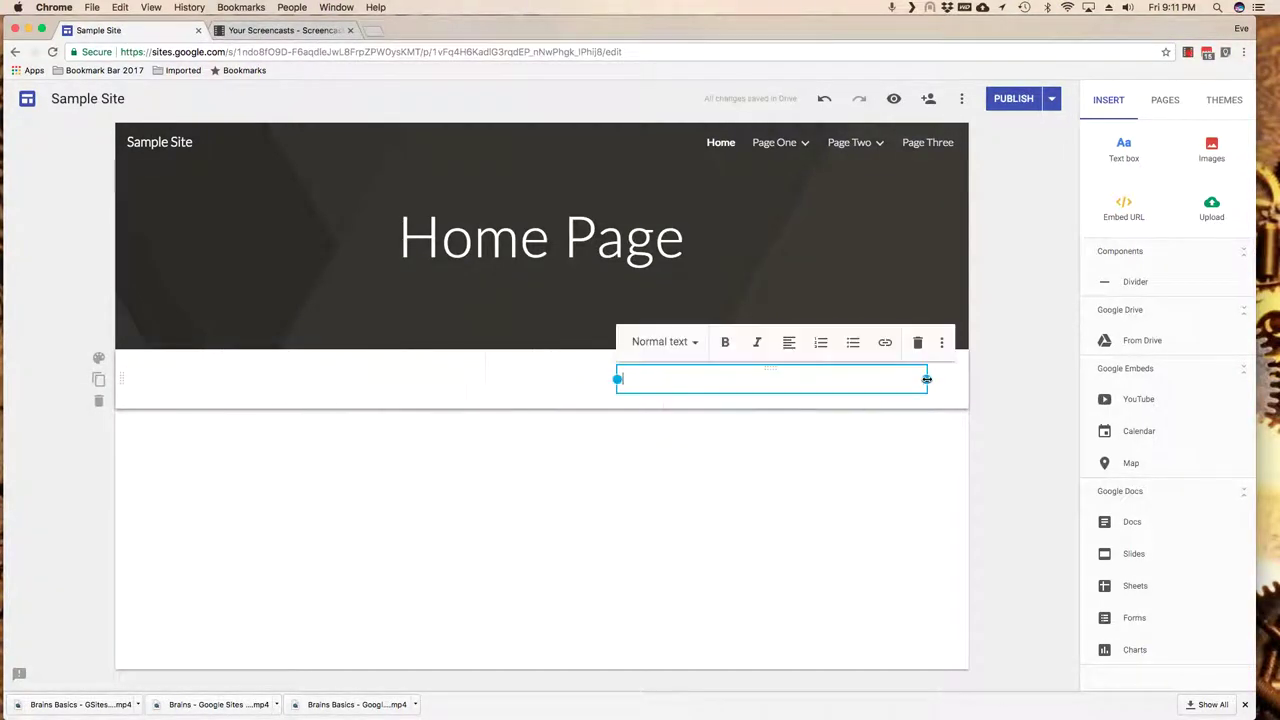
pyautogui.moveTo(617, 379); pyautogui.dragTo(668, 380)
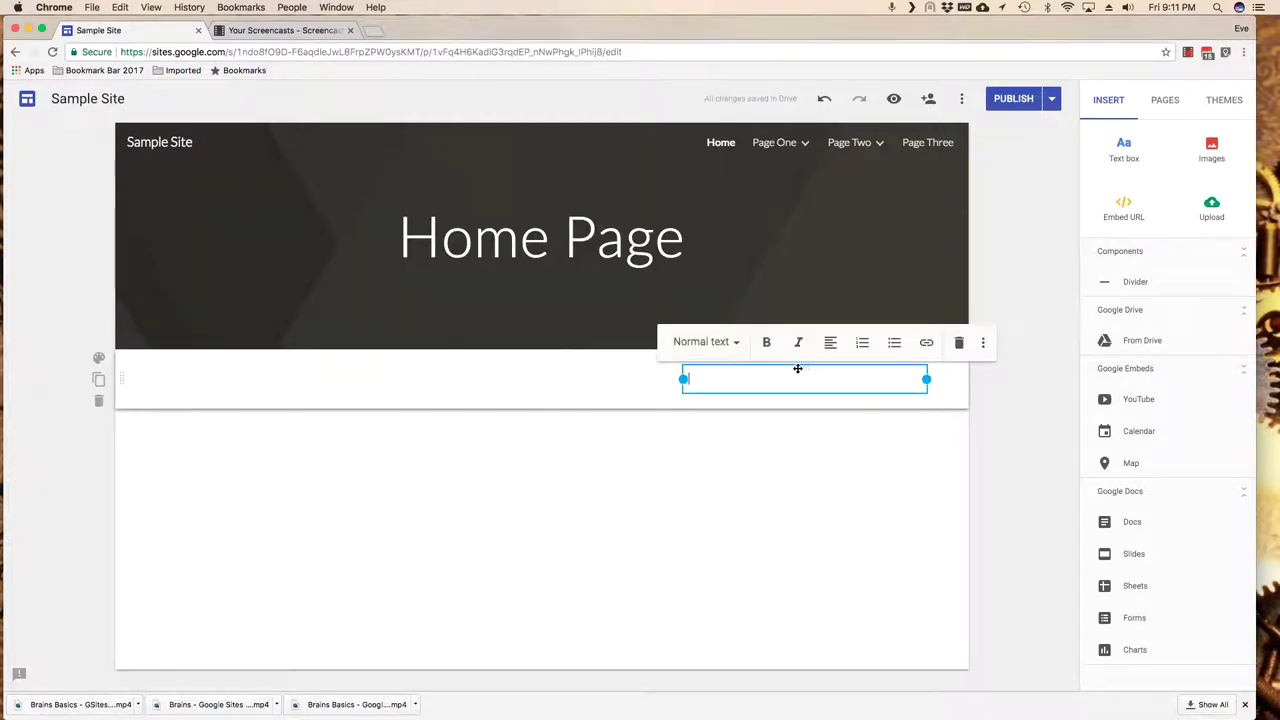
pyautogui.moveTo(805, 367); pyautogui.dragTo(286, 366)
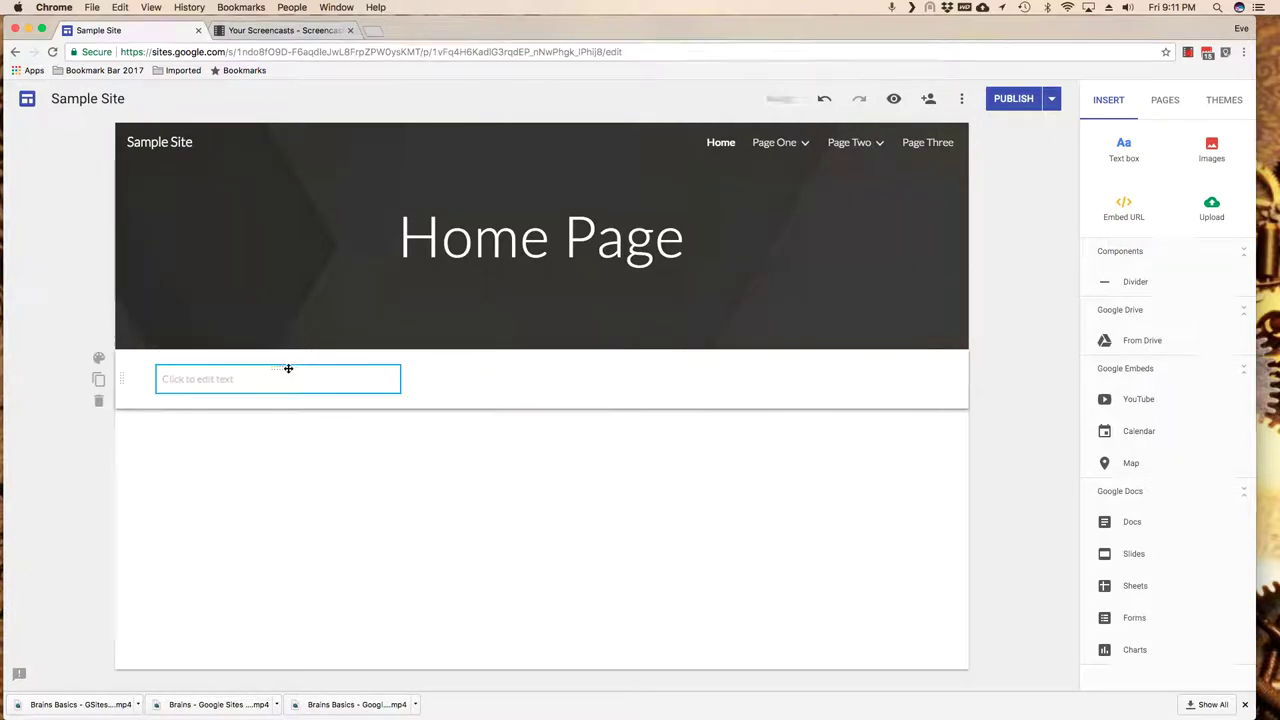
# Type 'Sample Text' in the left text box, with 'More Sample Text' on the next line.
pyautogui.click(270, 380)
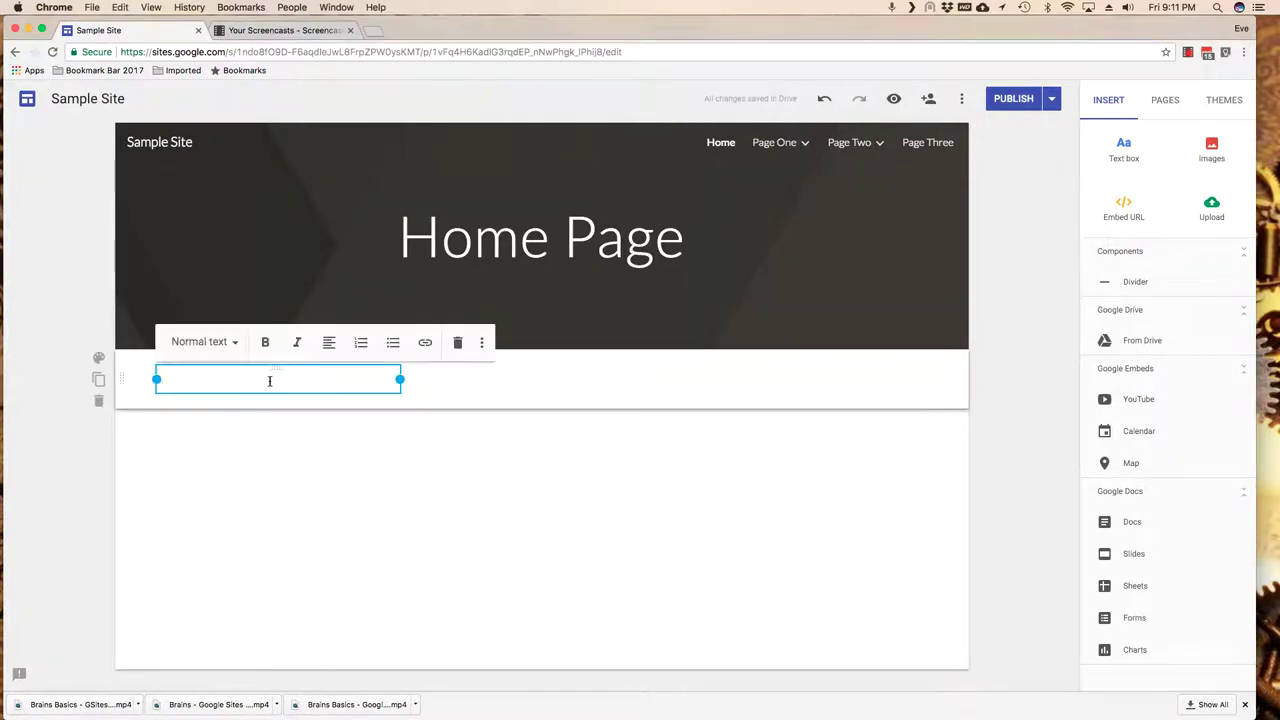
pyautogui.write('Sample Text')
pyautogui.press('Return')
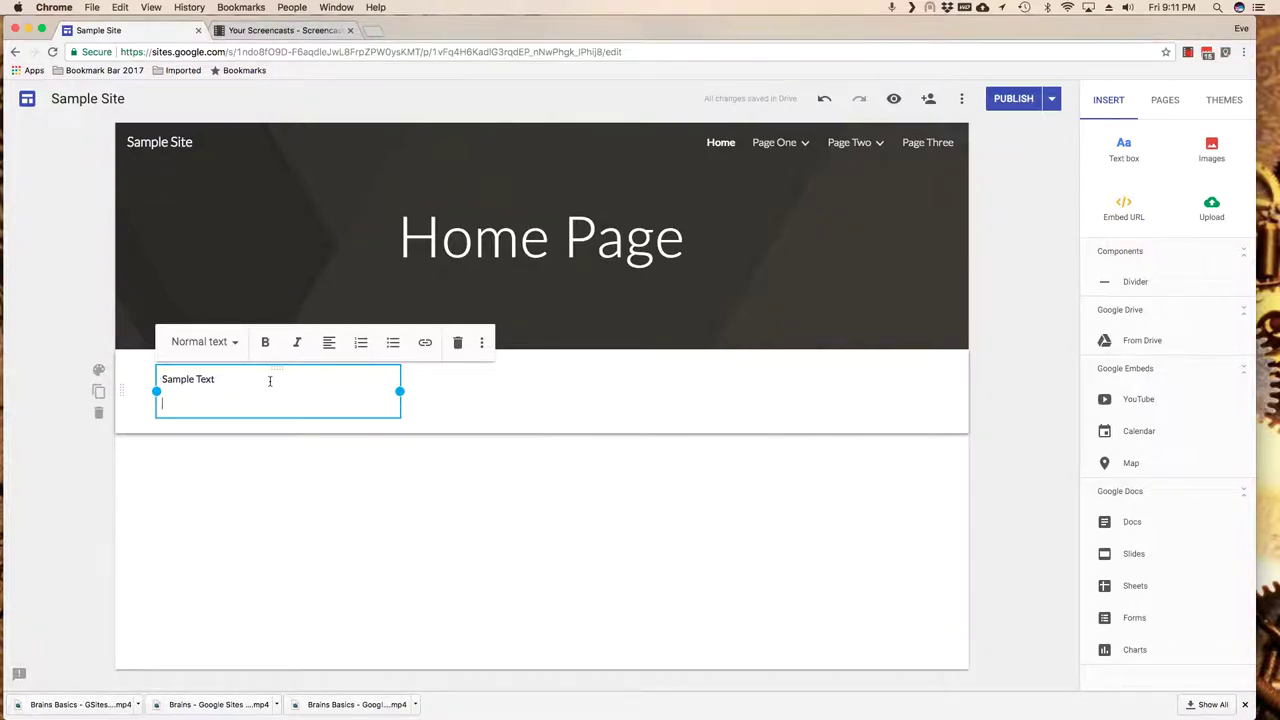
pyautogui.write('More Sample Text')
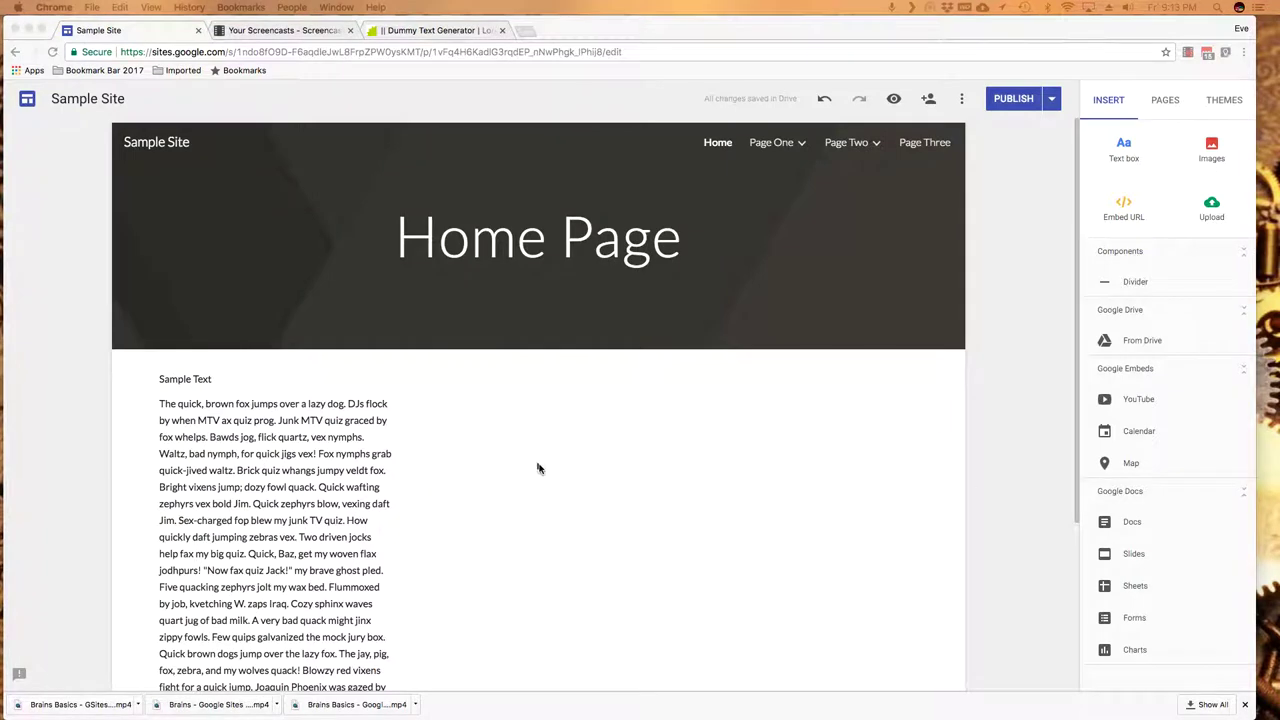
# Highlight the words 'Sample Text' on the text box's first line.
pyautogui.click(90, 313)
pyautogui.click(231, 443)
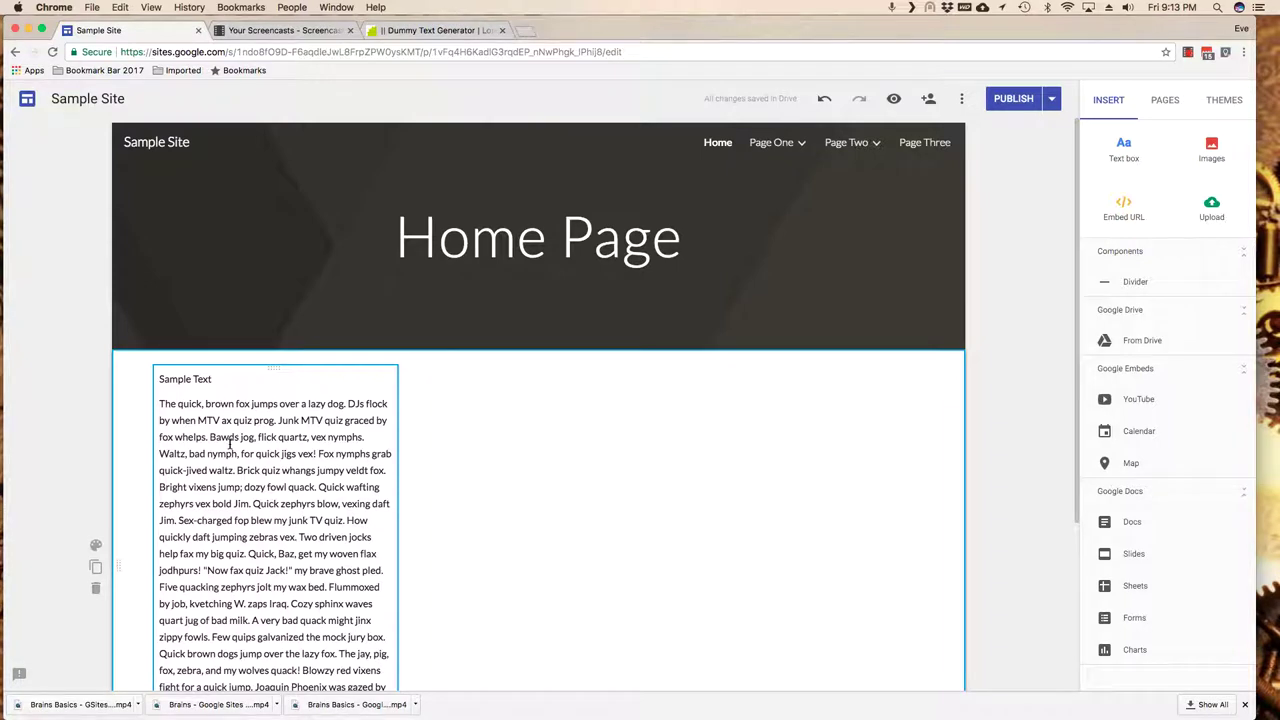
pyautogui.click(223, 378)
pyautogui.click(223, 378)
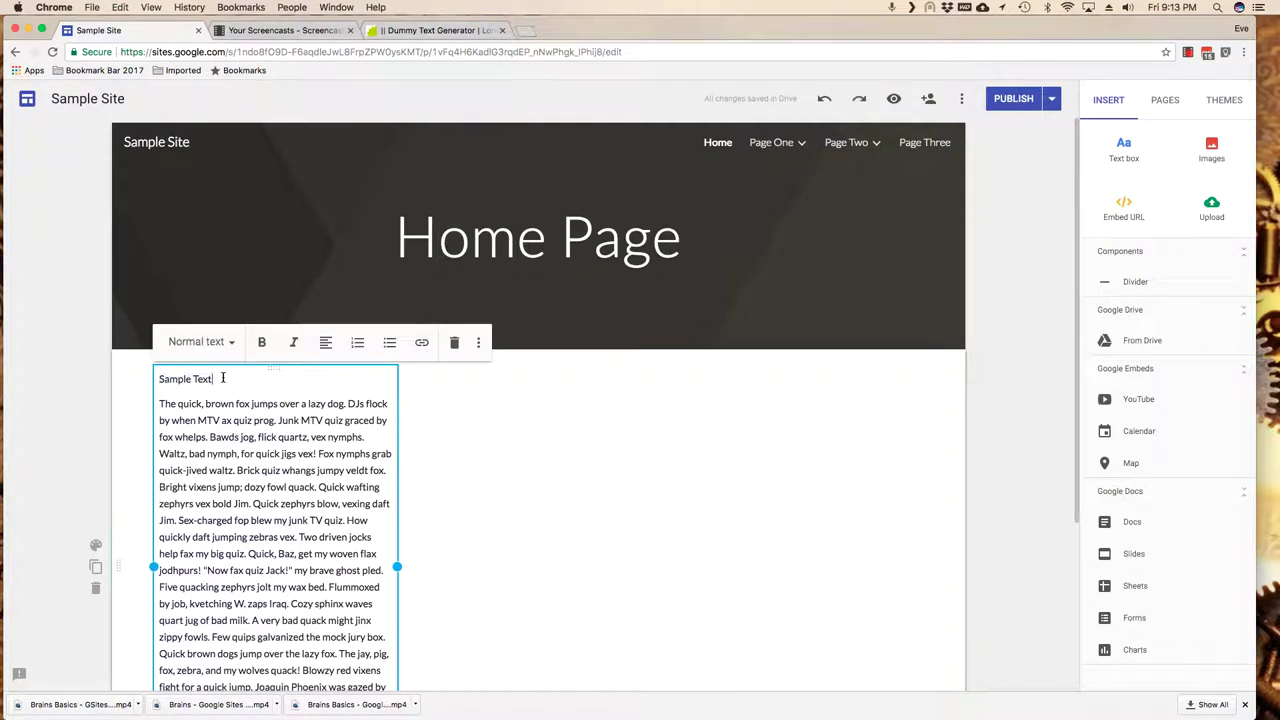
pyautogui.moveTo(223, 378); pyautogui.dragTo(148, 381)
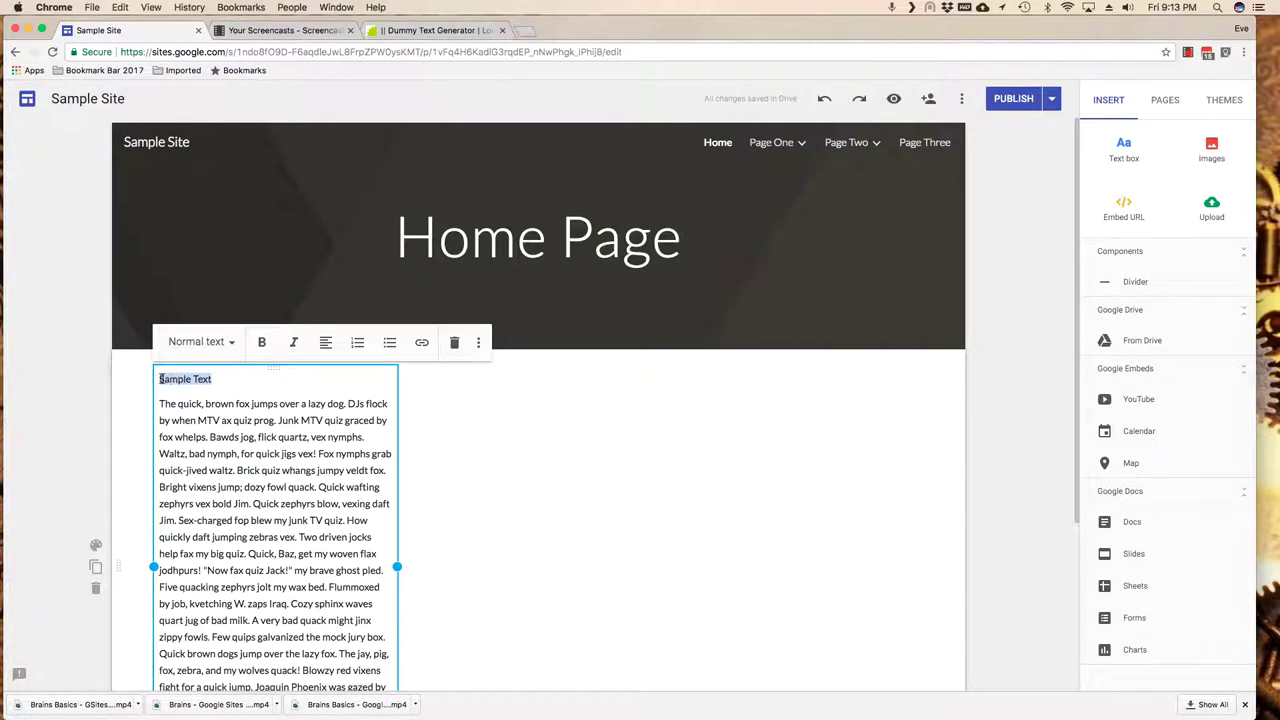
# Try Title, Heading, Subheading and Normal text on 'Sample Text', settling on Title.
pyautogui.click(237, 345)
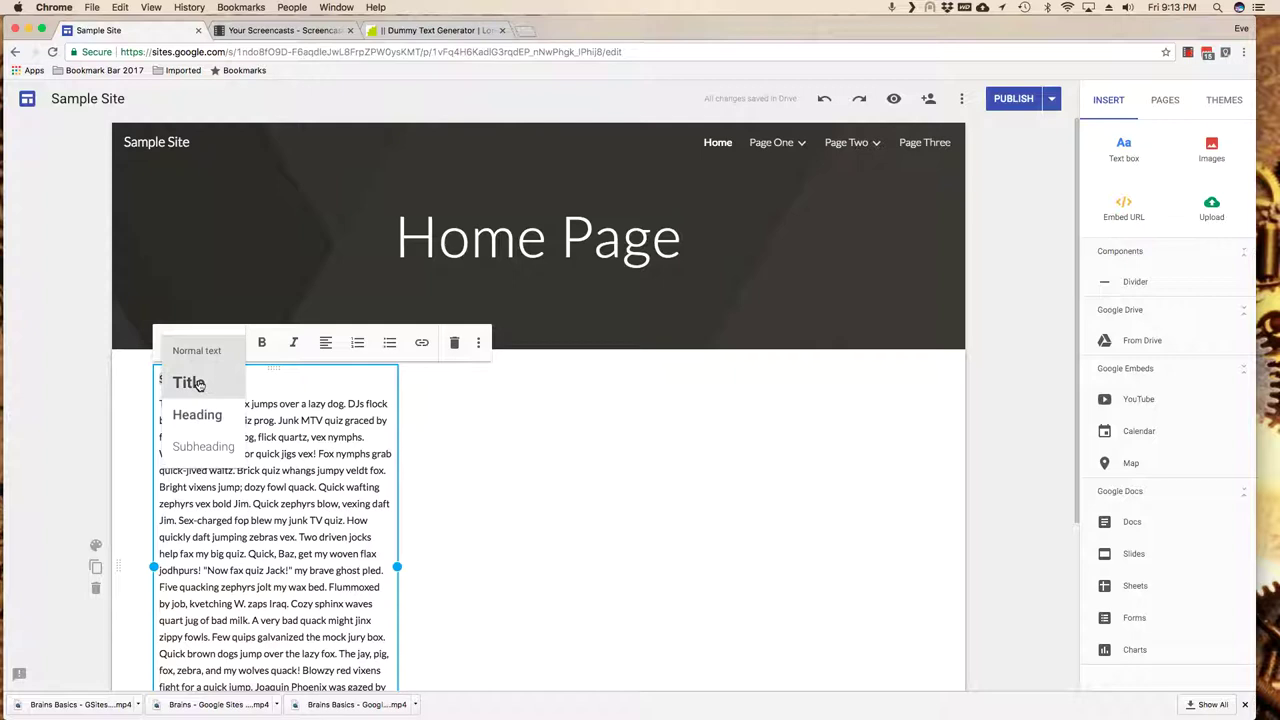
pyautogui.click(190, 383)
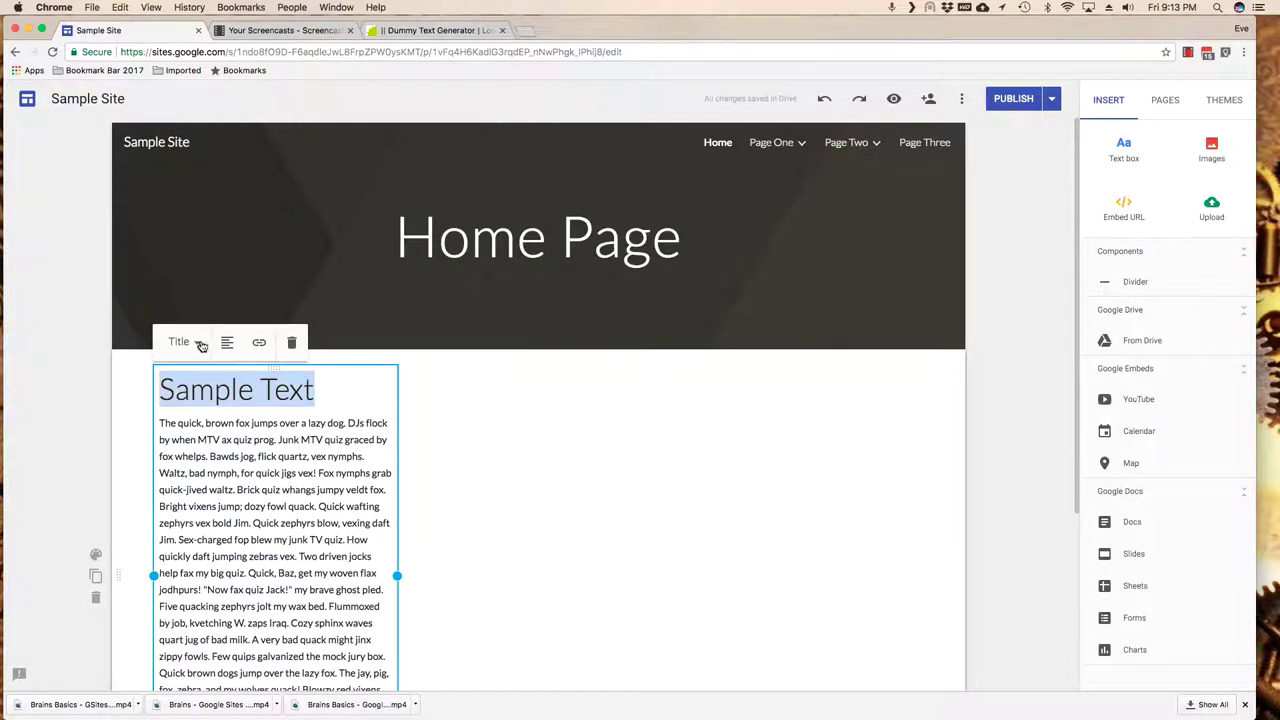
pyautogui.click(201, 346)
pyautogui.click(168, 414)
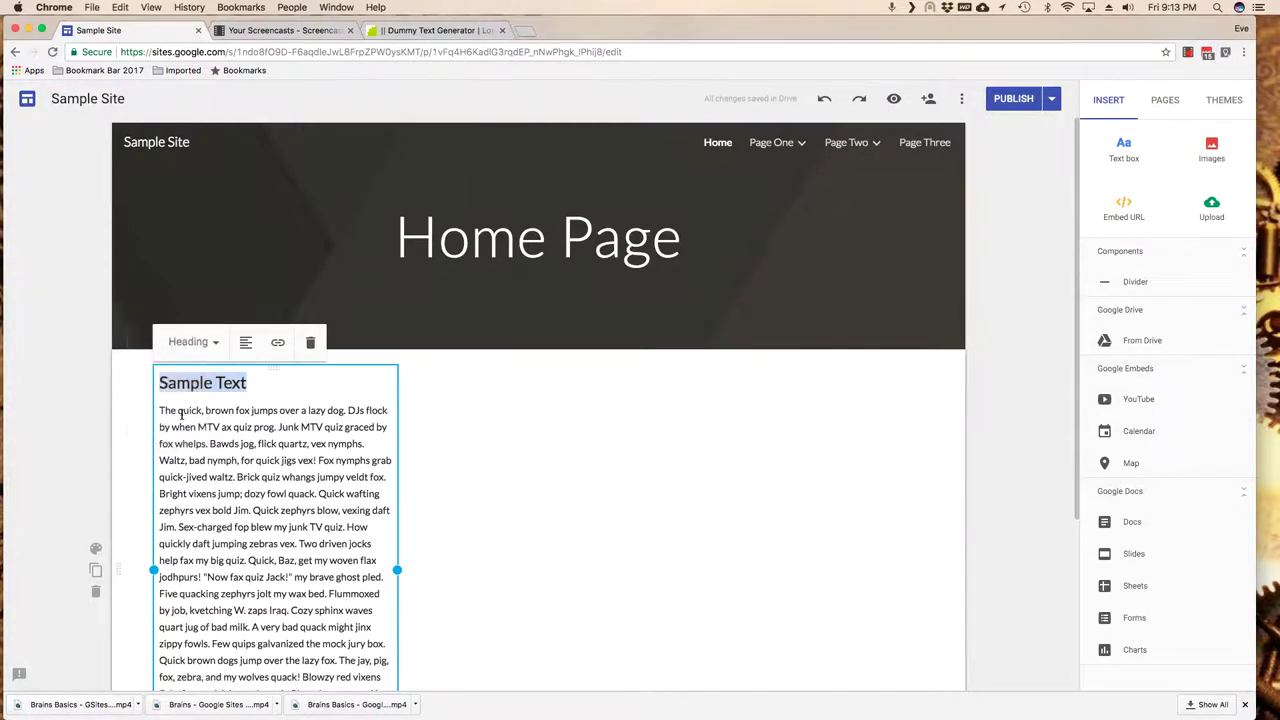
pyautogui.click(205, 344)
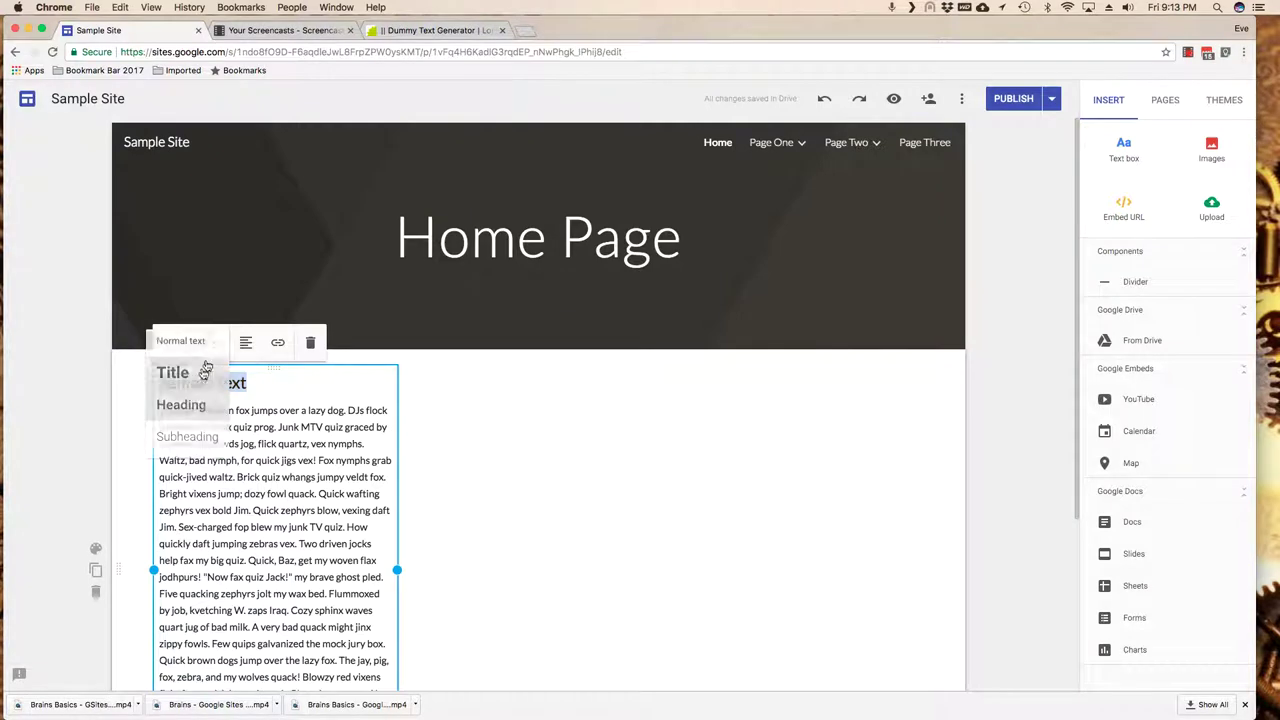
pyautogui.click(188, 449)
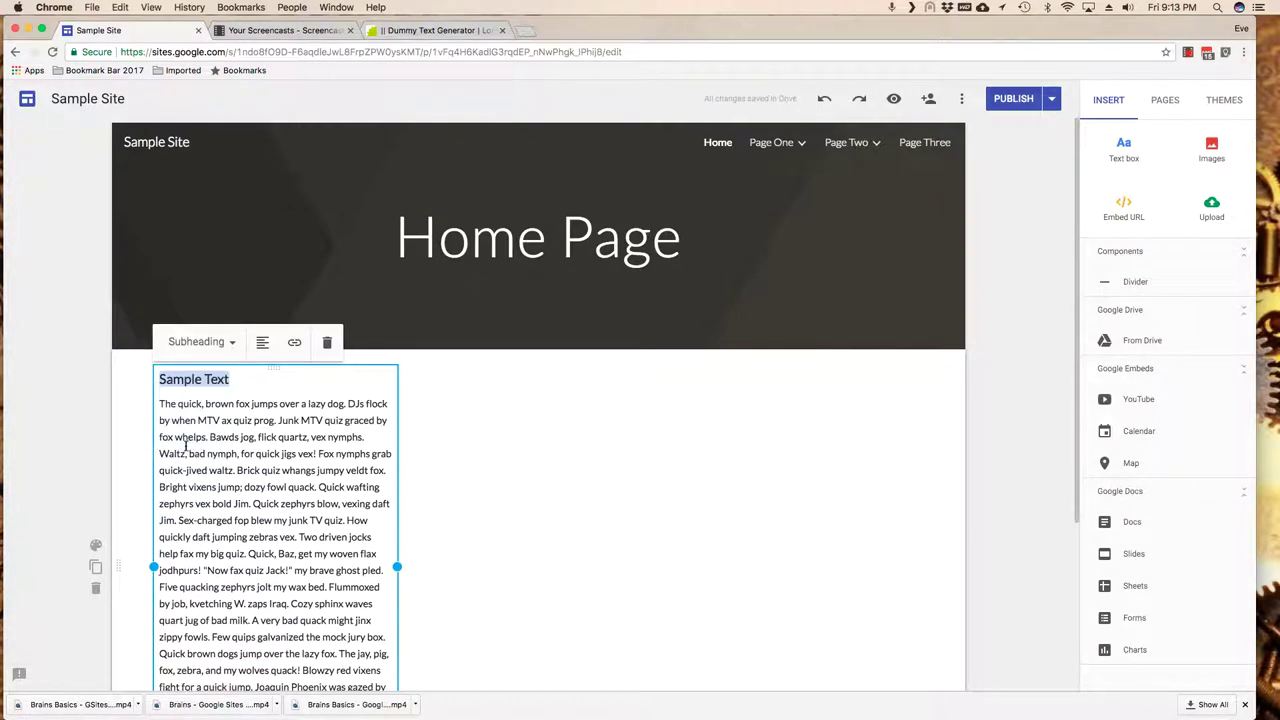
pyautogui.click(230, 348)
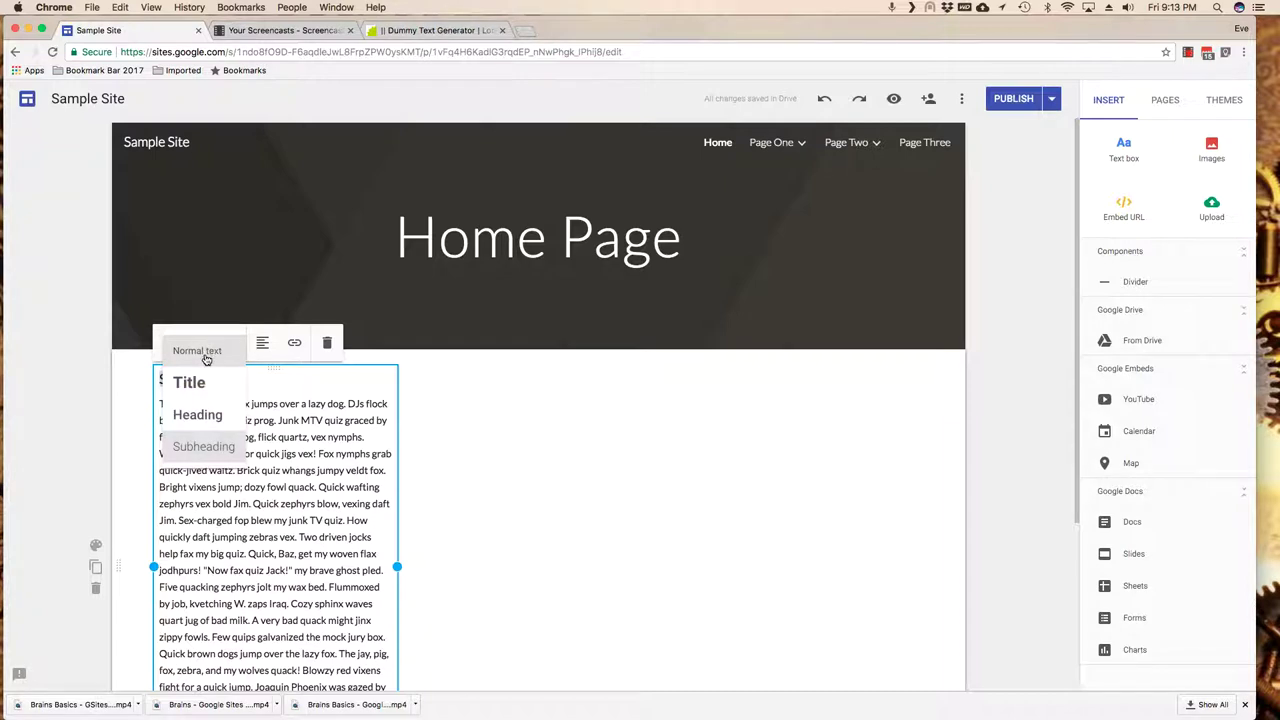
pyautogui.click(205, 352)
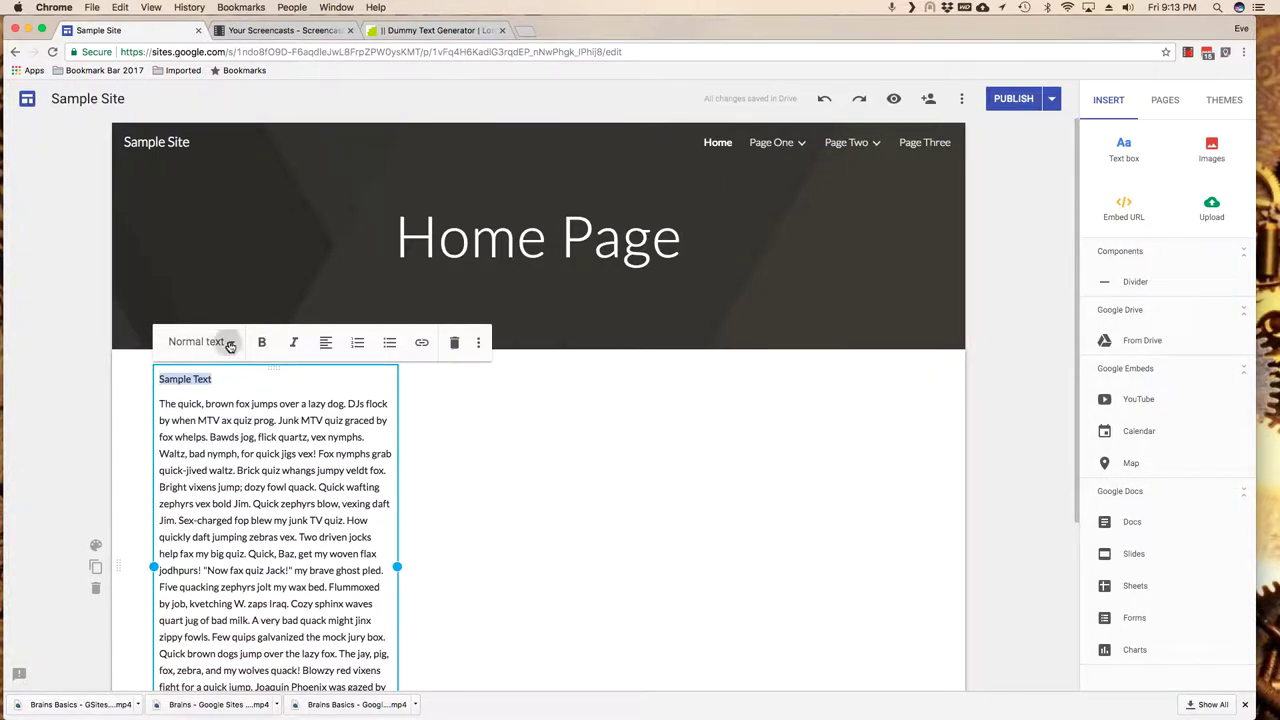
pyautogui.click(200, 352)
pyautogui.click(189, 382)
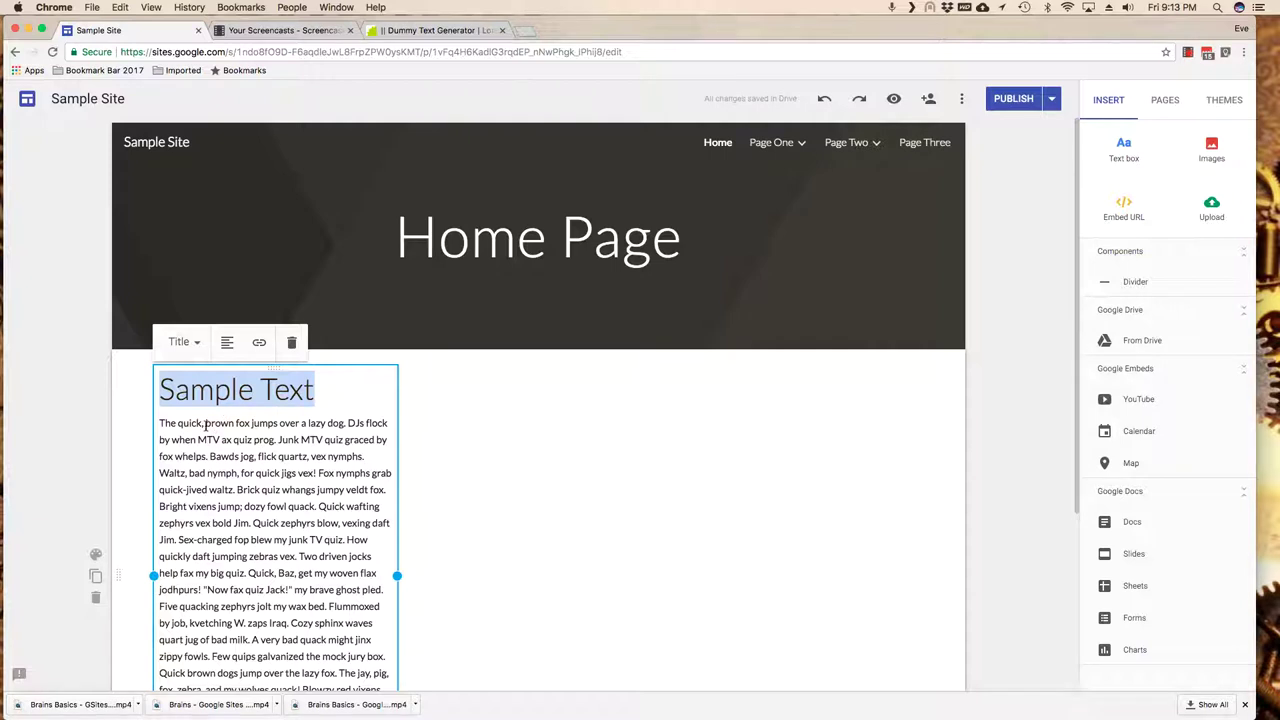
# Center-align the 'Sample Text' title above the body paragraph.
pyautogui.click(227, 345)
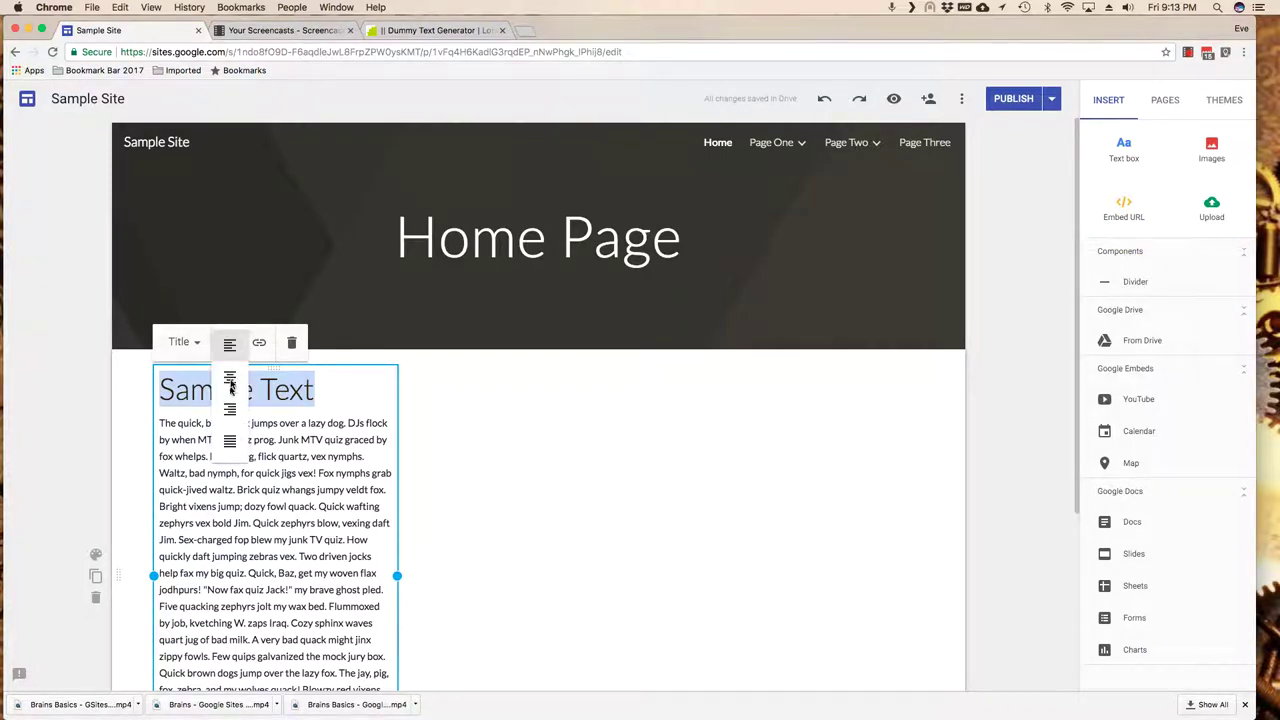
pyautogui.click(229, 378)
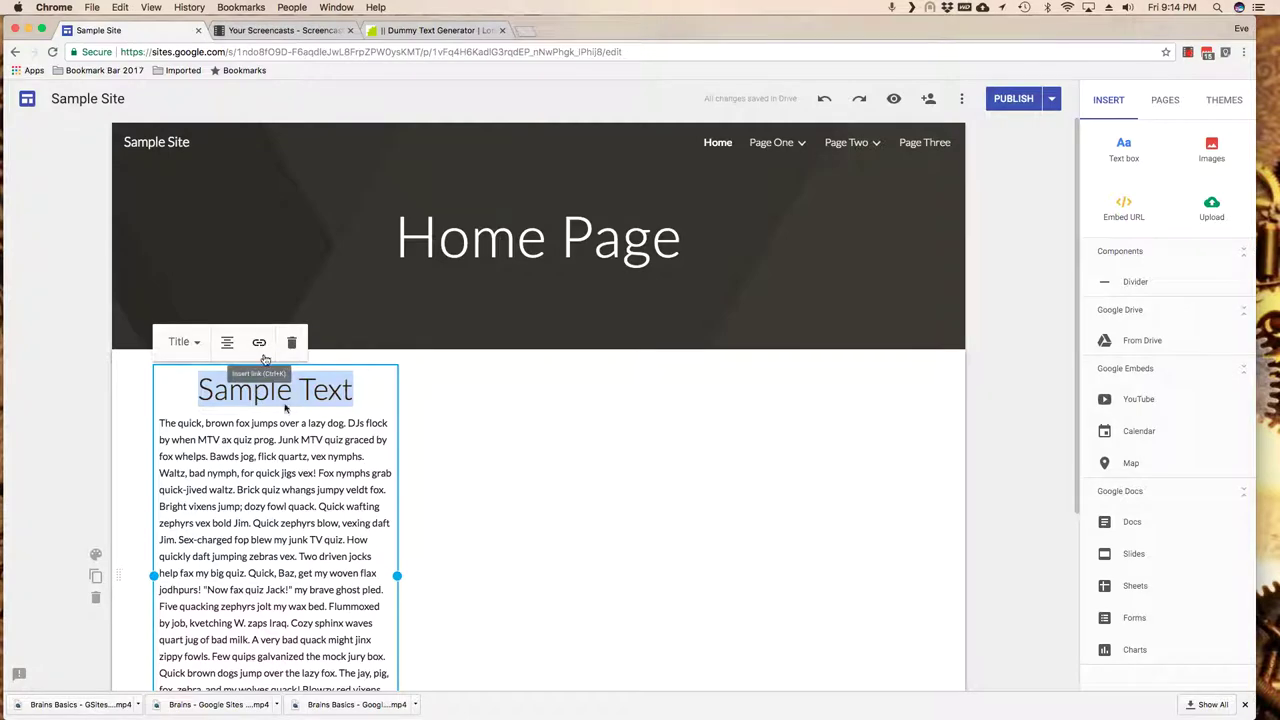
pyautogui.click(298, 513)
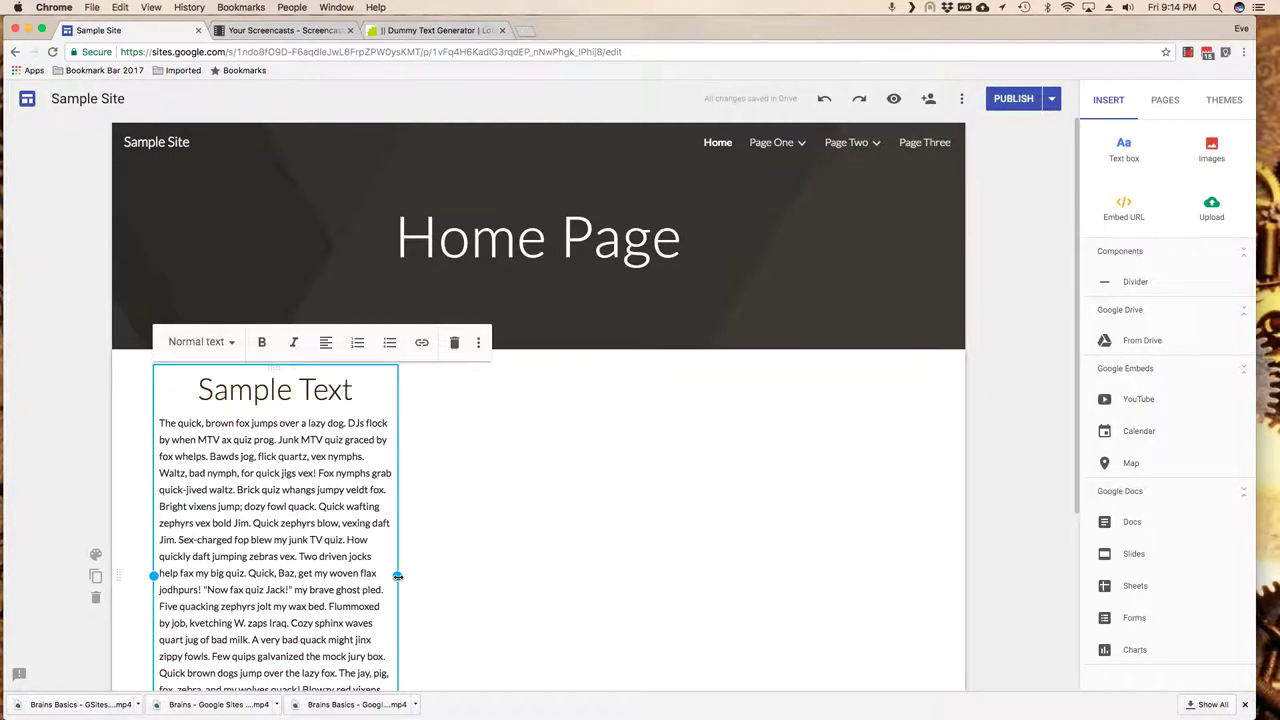
# Widen the Sample Text box to the page's right edge and deselect it.
pyautogui.moveTo(397, 576); pyautogui.dragTo(923, 483)
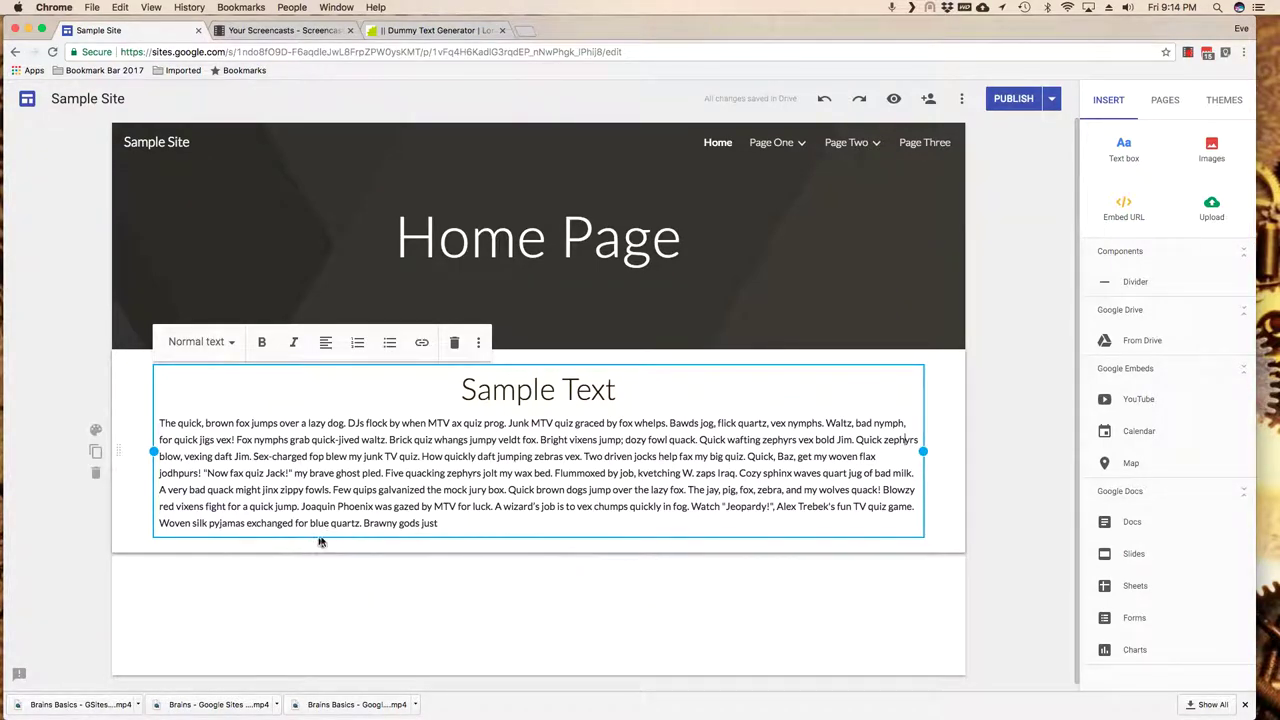
pyautogui.click(479, 343)
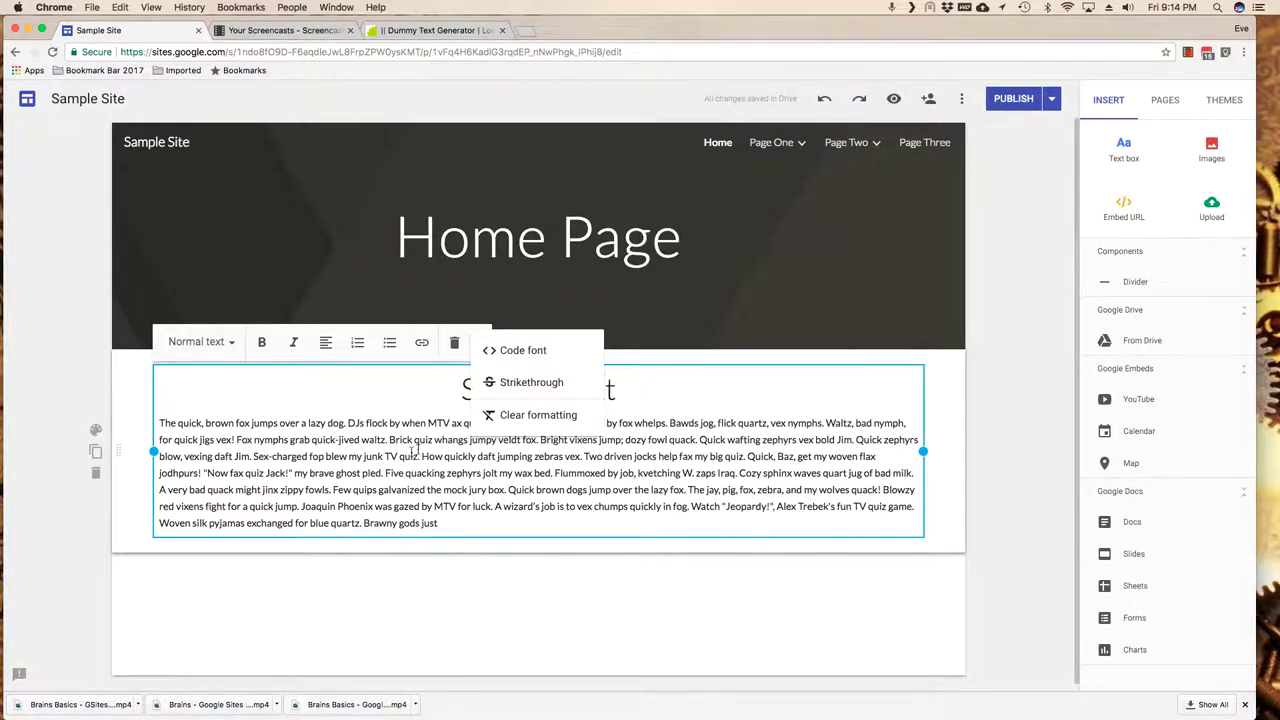
pyautogui.click(410, 452)
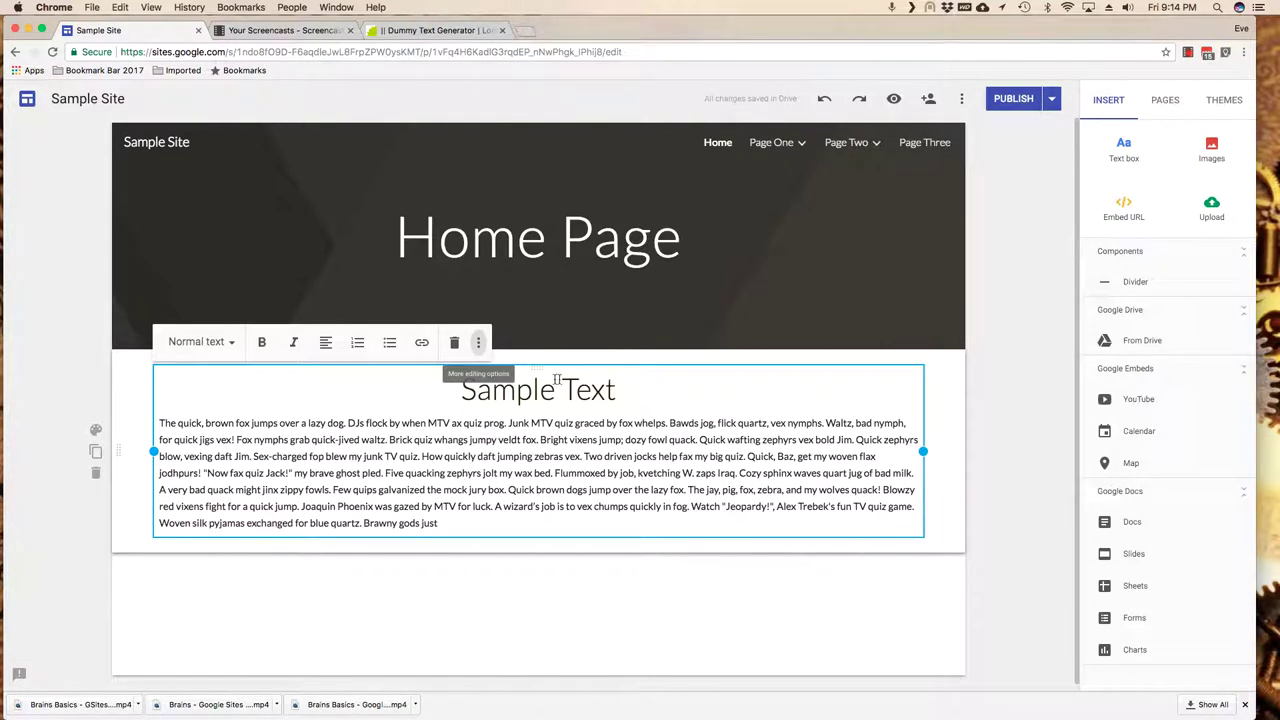
pyautogui.click(990, 352)
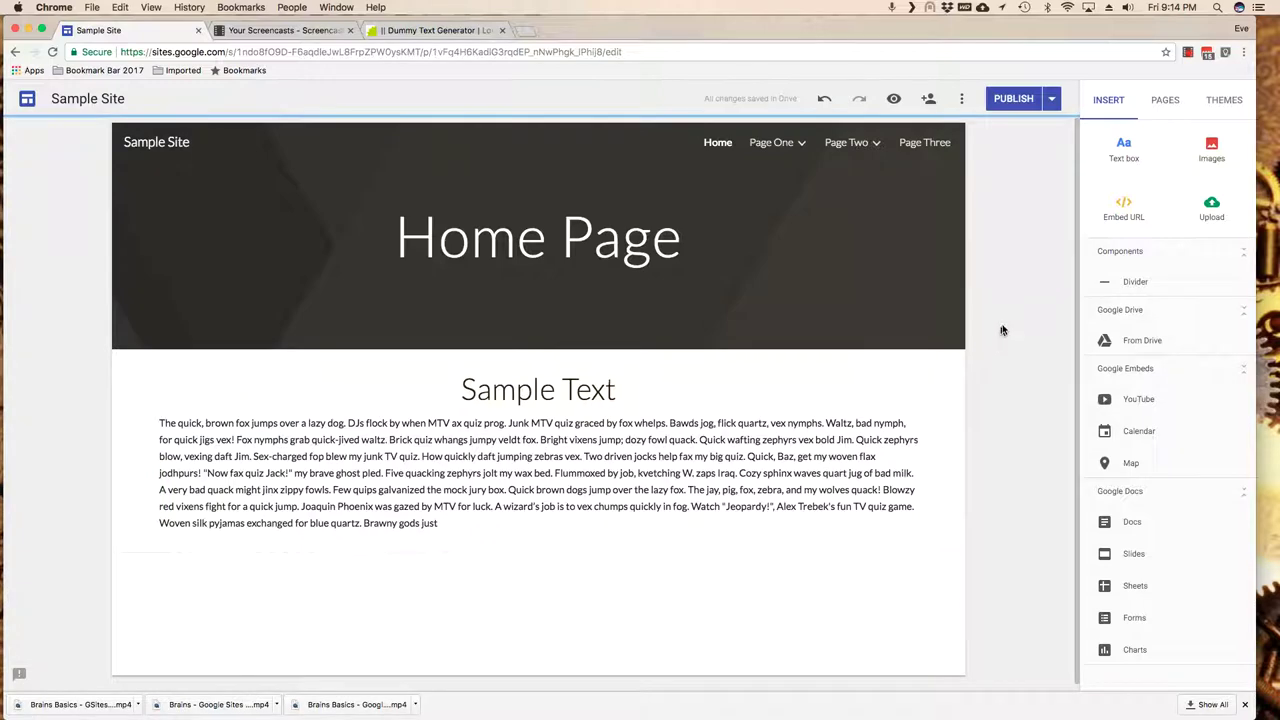
# Add a new text box and place it at the left beside the Sample Text paragraph.
pyautogui.click(1124, 150)
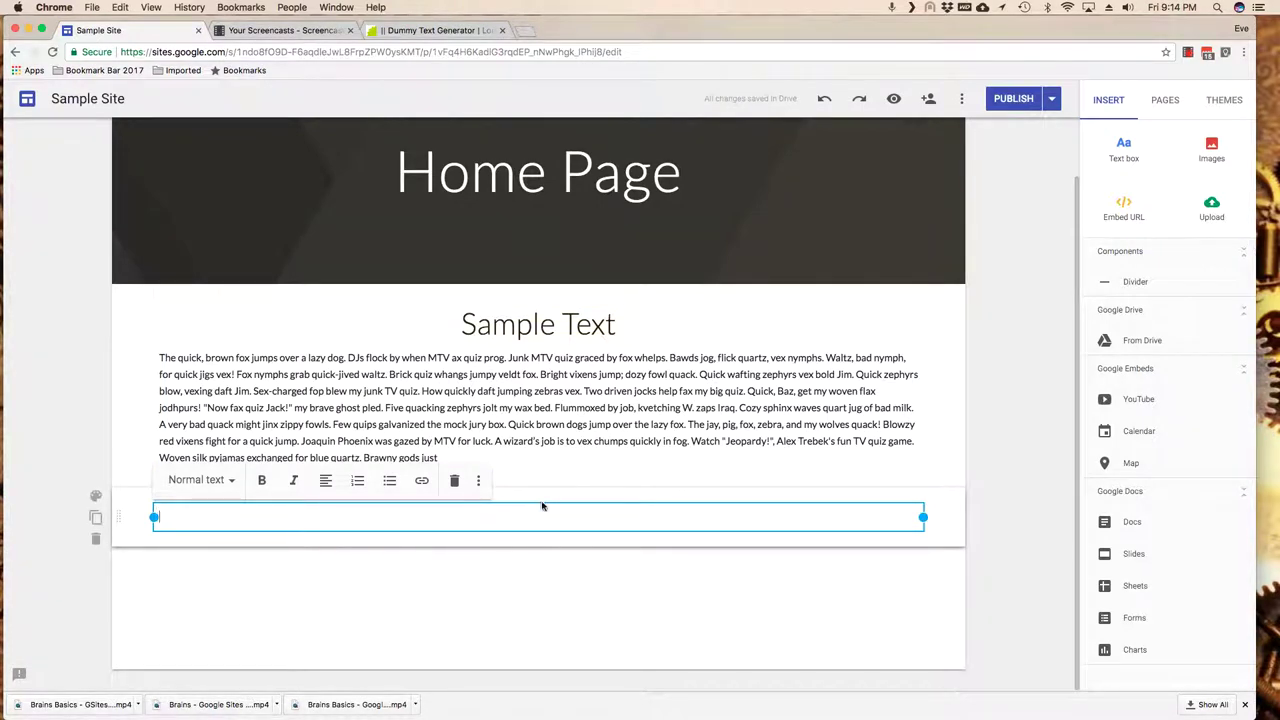
pyautogui.moveTo(540, 505); pyautogui.dragTo(530, 328)
pyautogui.moveTo(533, 318); pyautogui.dragTo(171, 398)
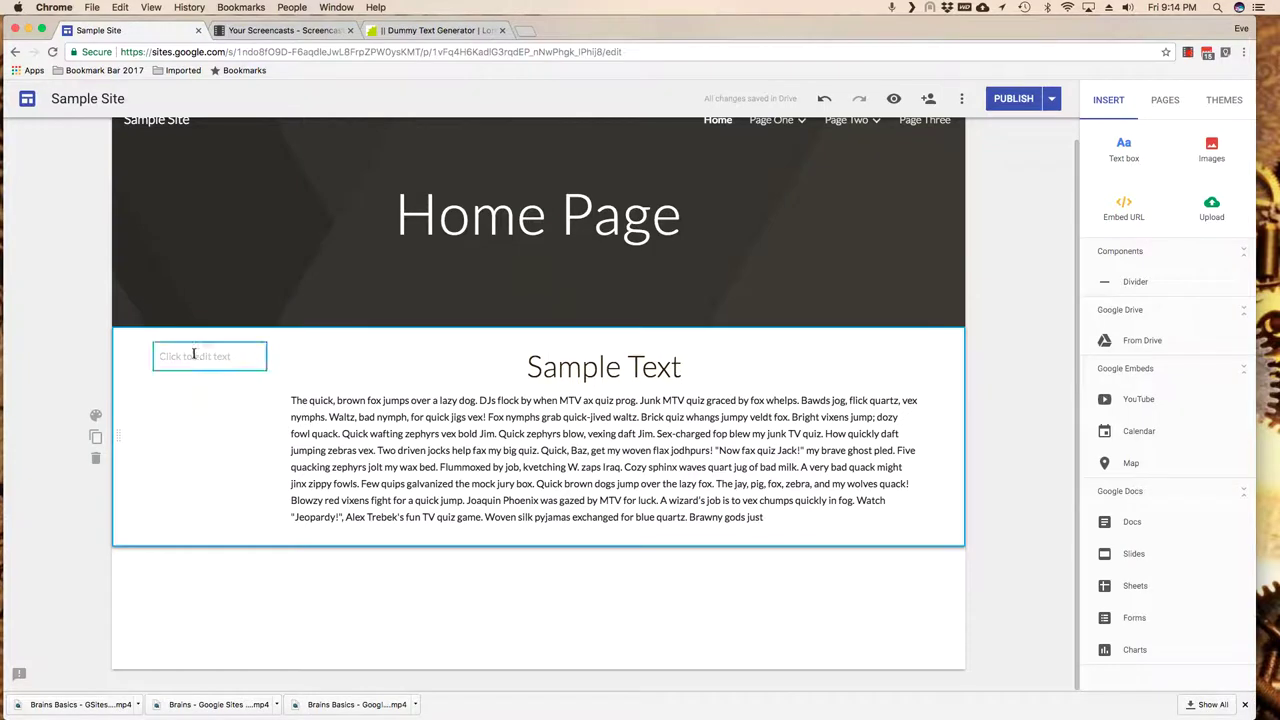
# Type 'Left Side Box' and 'This is my left Side box.' on separate lines.
pyautogui.click(229, 357)
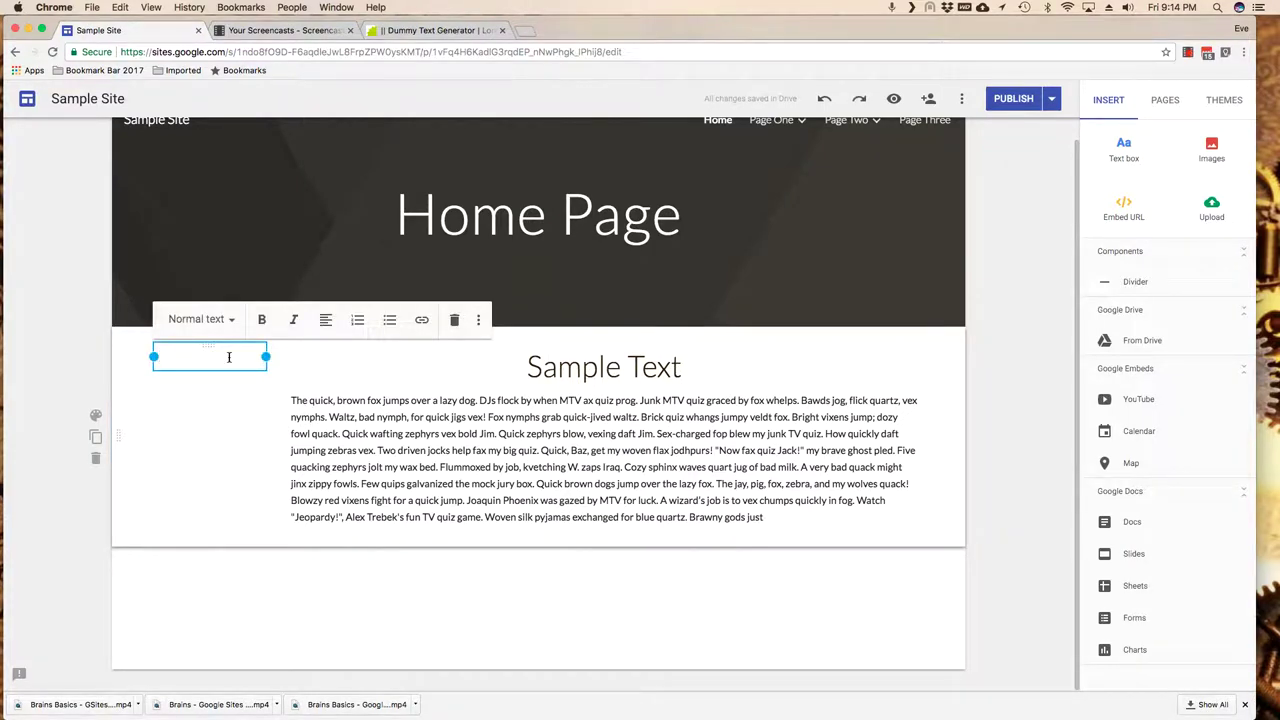
pyautogui.write('Left Side Box')
pyautogui.press('Return')
pyautogui.write('This is my lef')
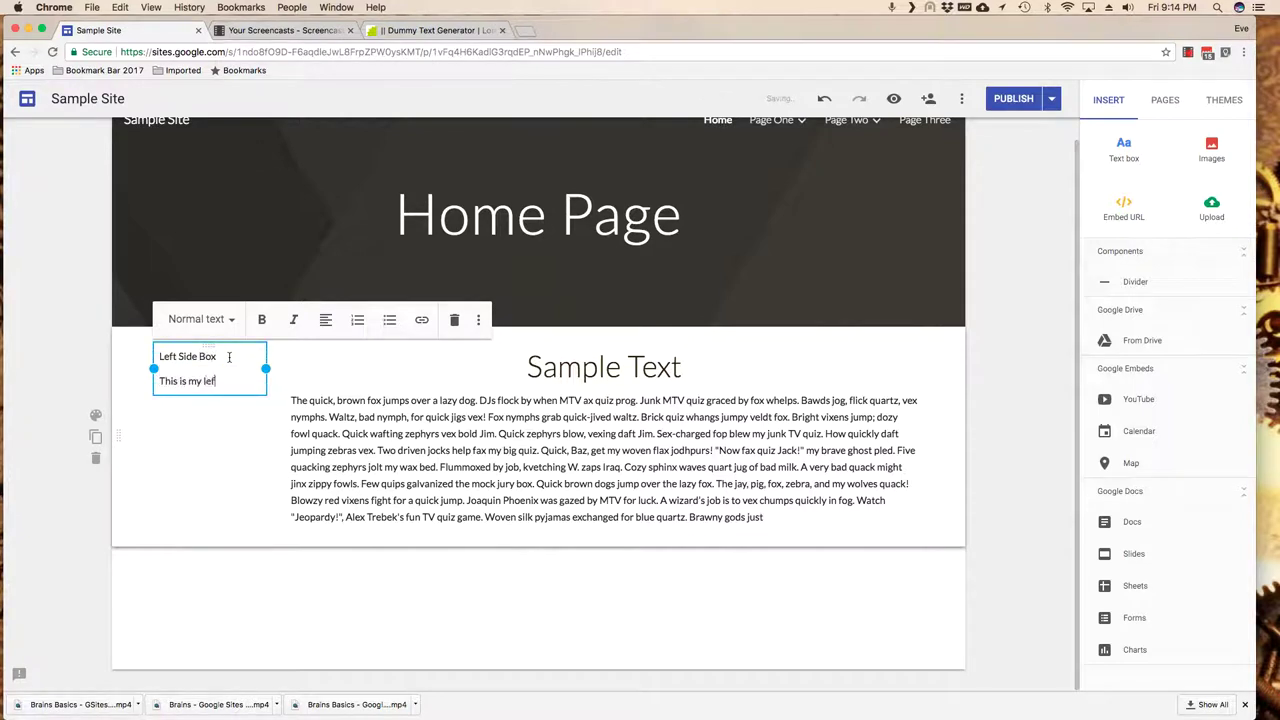
pyautogui.write('t Side box.')
pyautogui.press('Return')
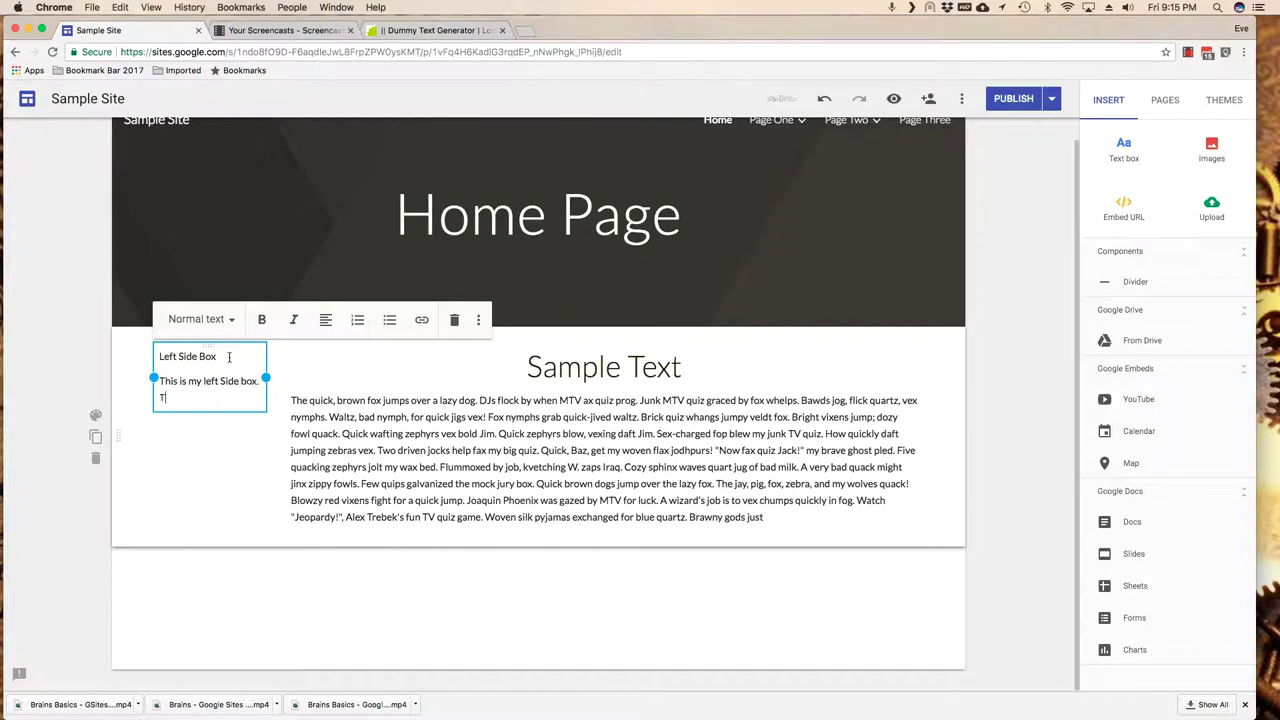
pyautogui.write('This is my left Side box')
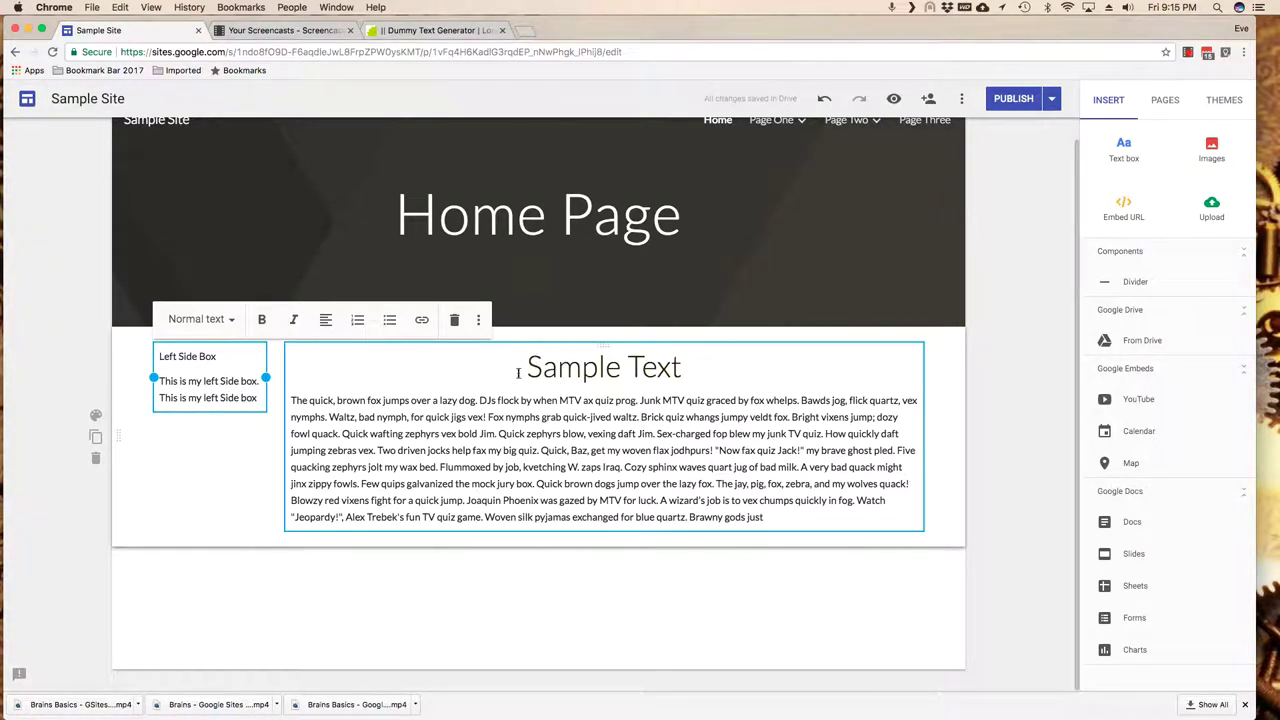
# Make 'Left Side Box' a Title and widen the left text box.
pyautogui.moveTo(219, 356); pyautogui.dragTo(157, 357)
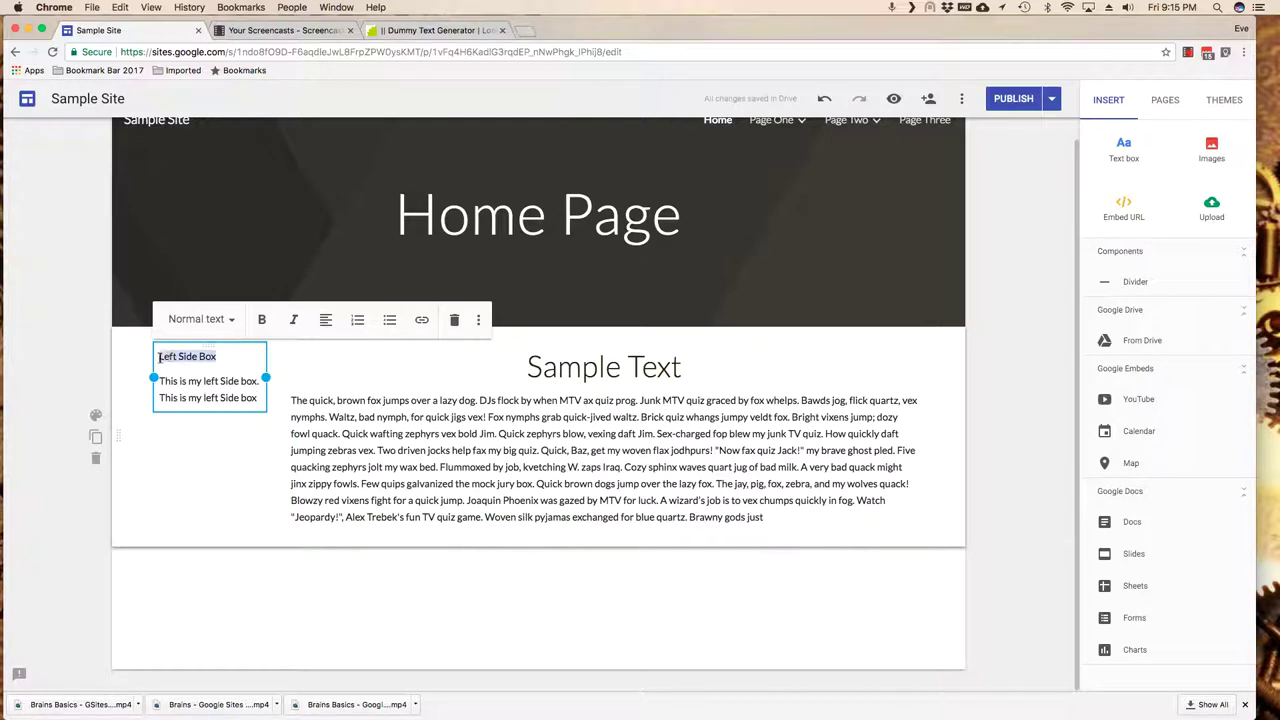
pyautogui.click(227, 321)
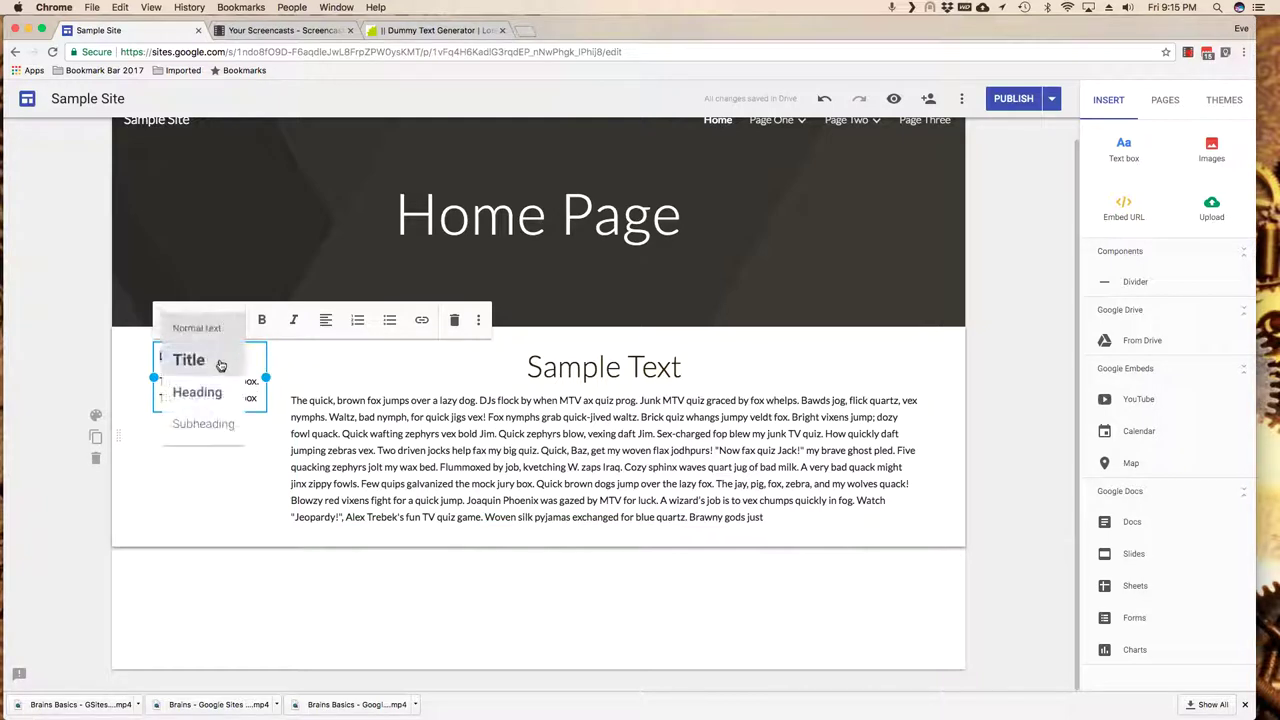
pyautogui.click(203, 362)
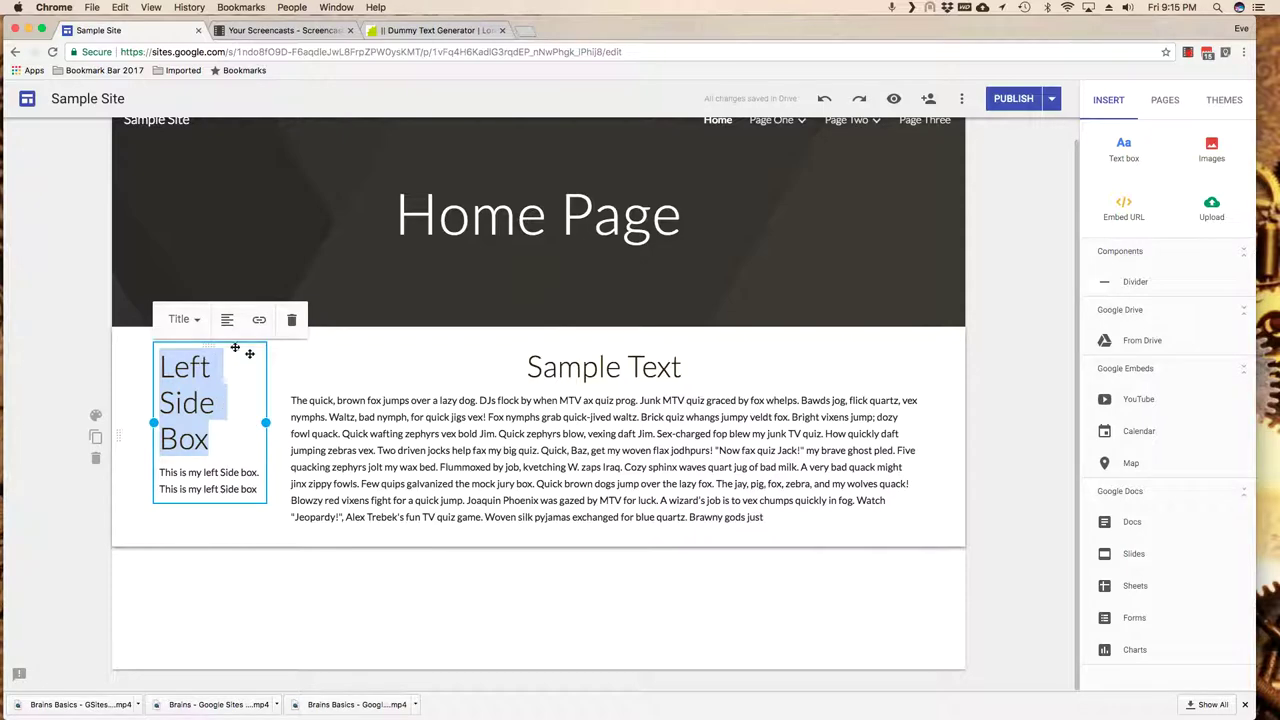
pyautogui.moveTo(267, 423); pyautogui.dragTo(399, 405)
pyautogui.click(268, 402)
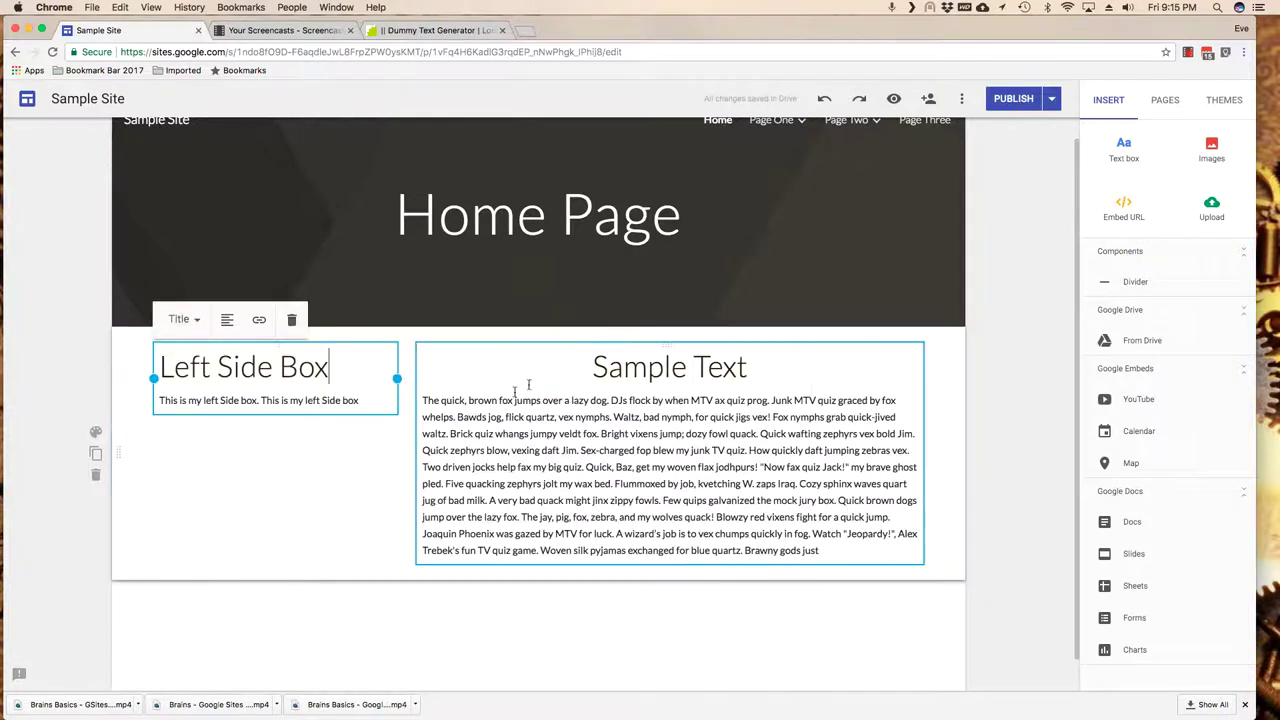
pyautogui.click(335, 370)
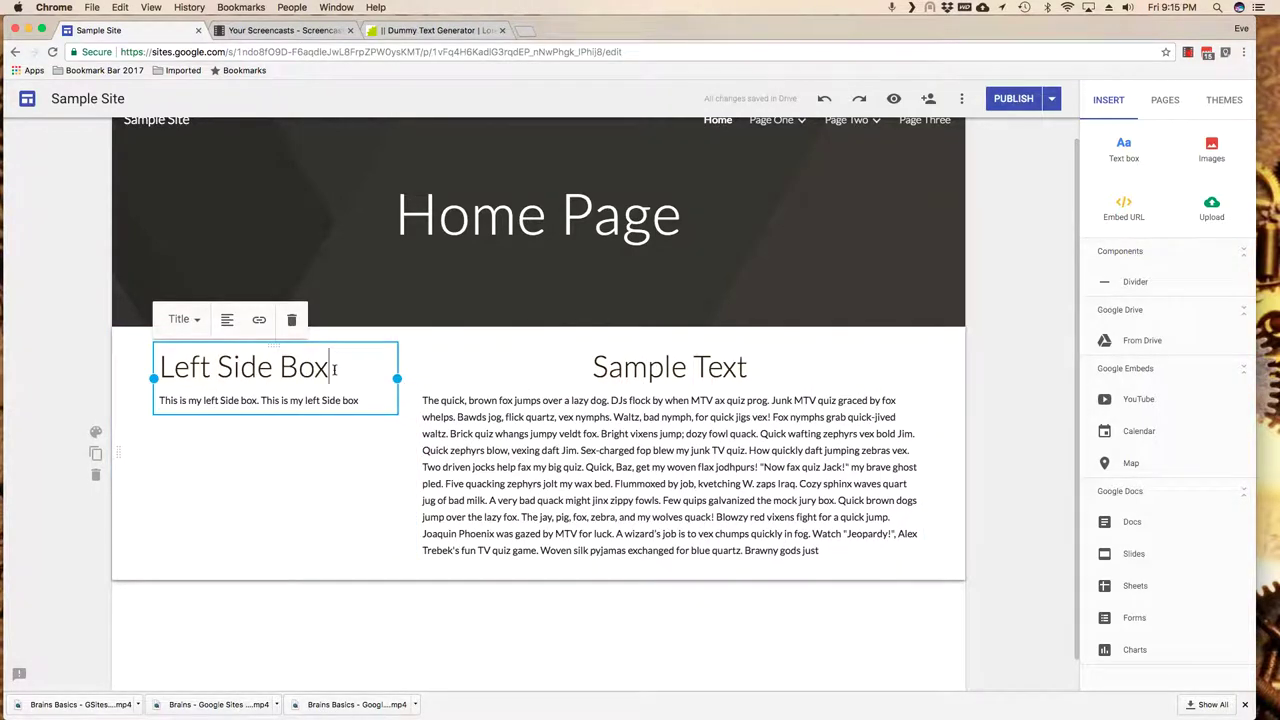
# Restyle the 'Left Side Box' heading as a Subheading, then reselect the left box.
pyautogui.moveTo(335, 370); pyautogui.dragTo(160, 370)
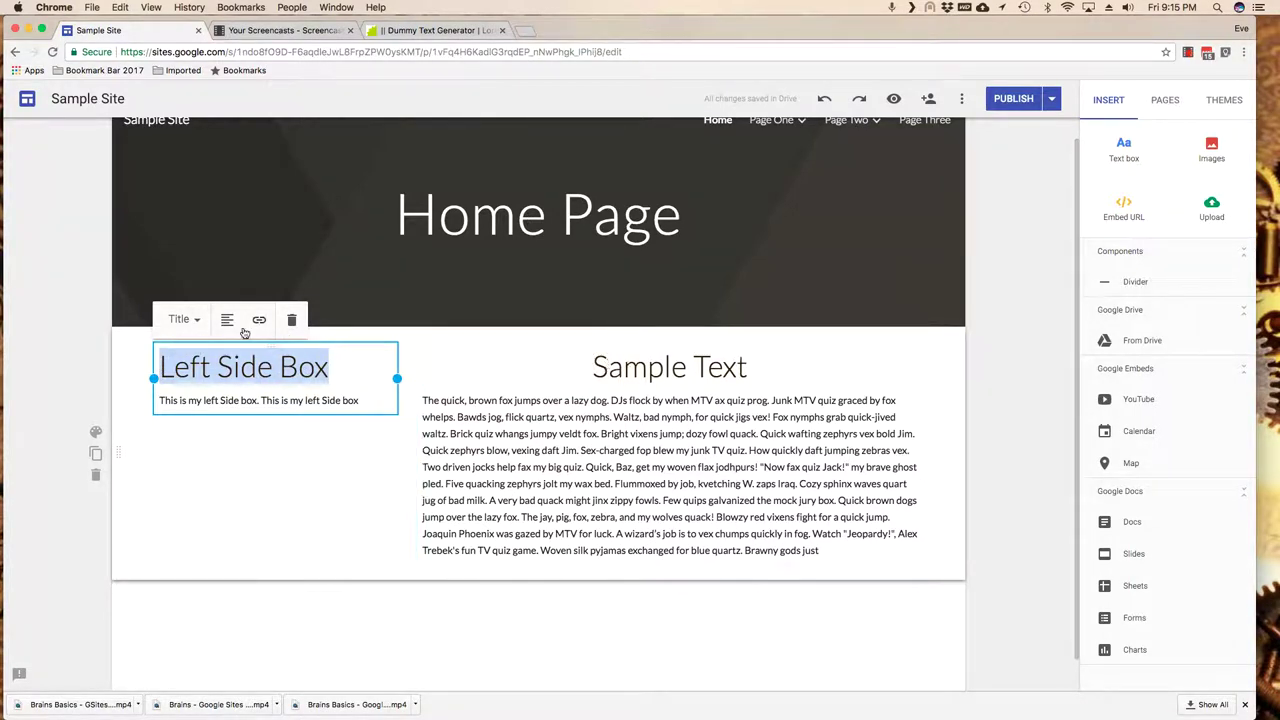
pyautogui.click(182, 319)
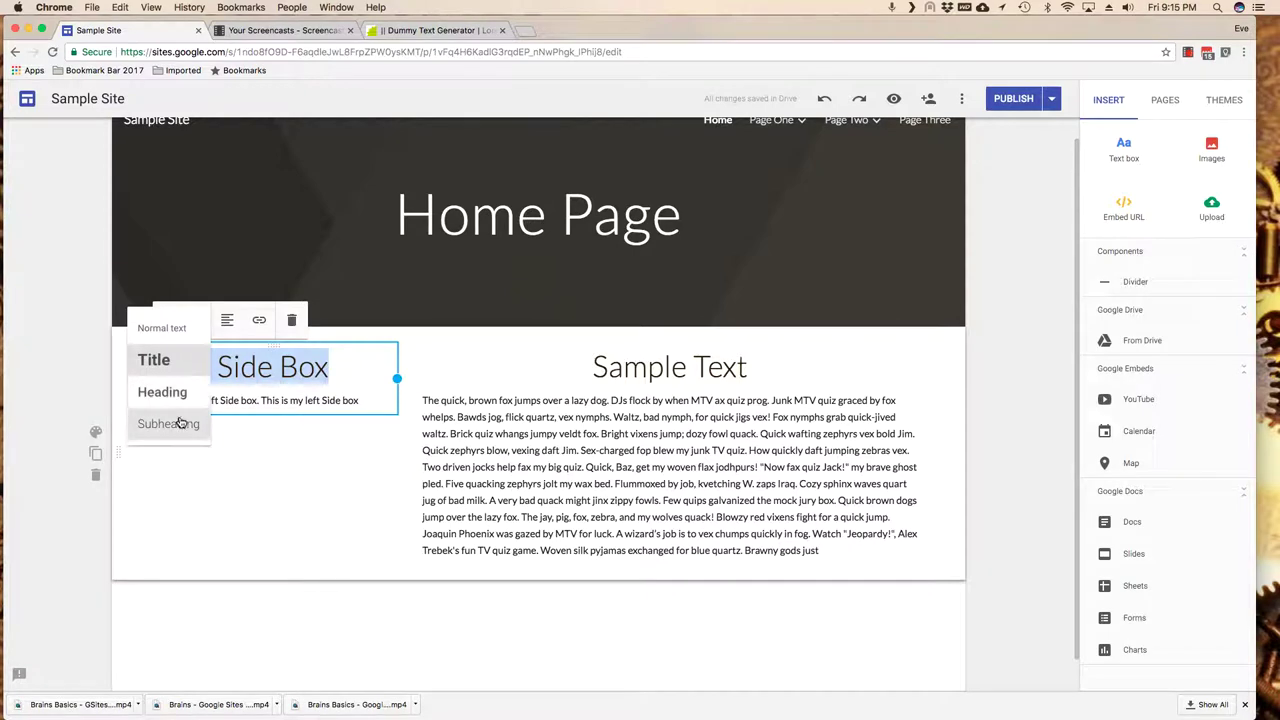
pyautogui.click(170, 423)
pyautogui.click(490, 452)
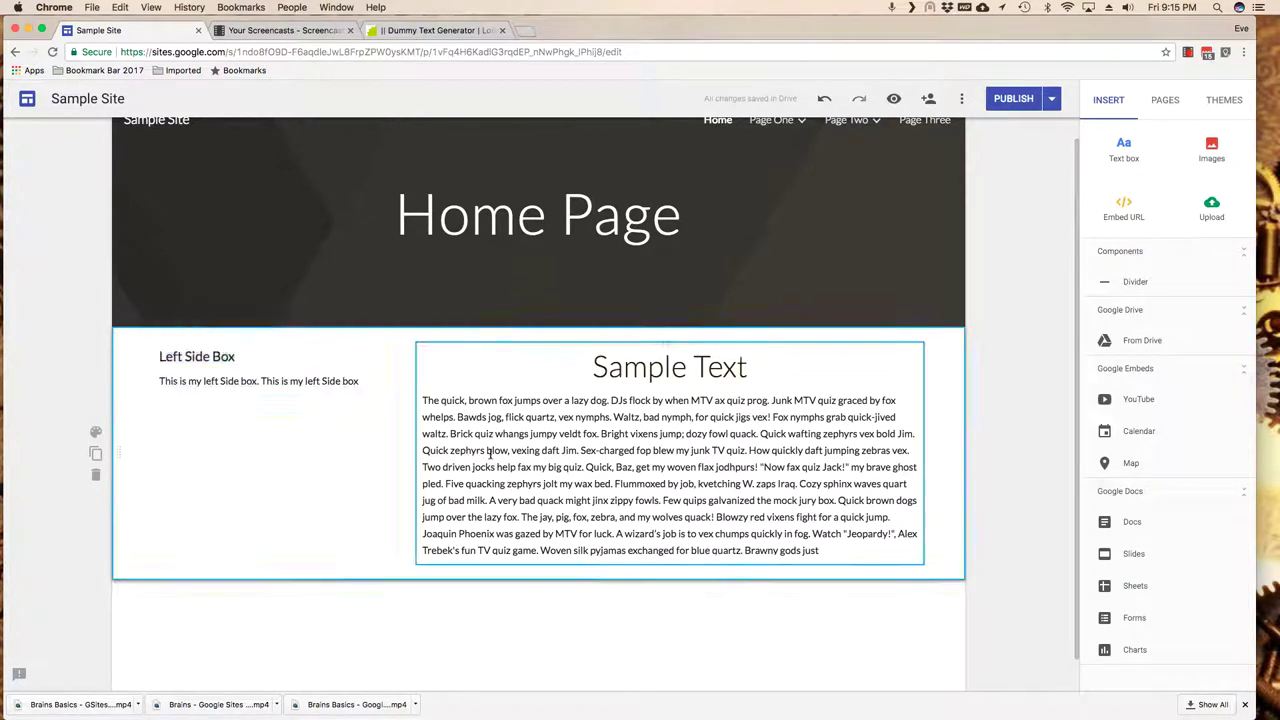
pyautogui.click(370, 452)
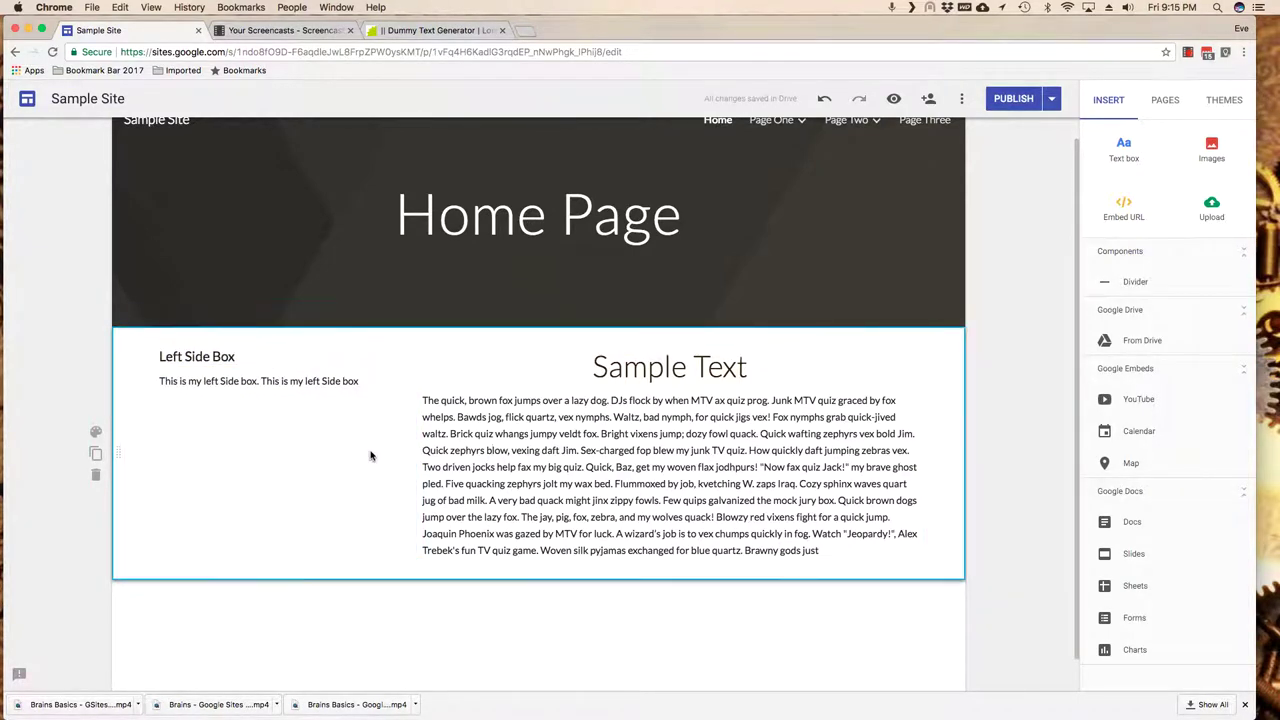
pyautogui.click(350, 384)
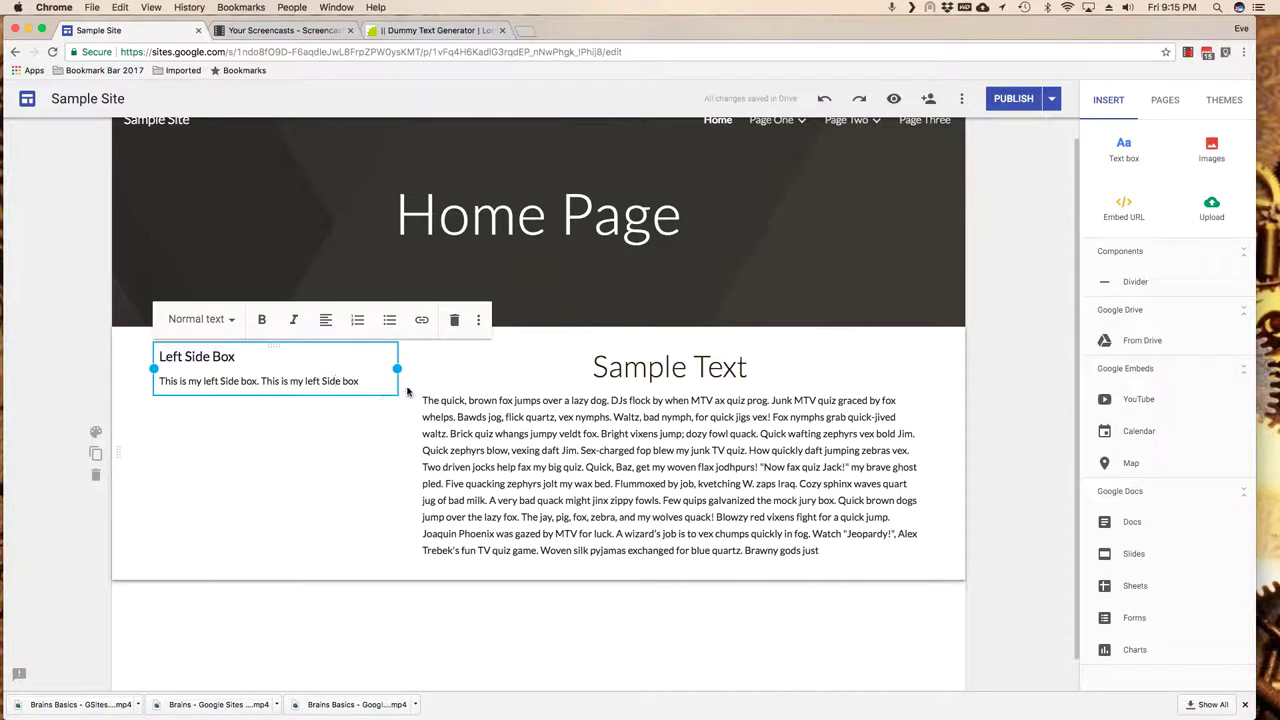
pyautogui.moveTo(399, 369)
pyautogui.mouseDown()
pyautogui.moveTo(414, 366)
pyautogui.moveTo(400, 367)
pyautogui.mouseUp()
pyautogui.click(982, 379)
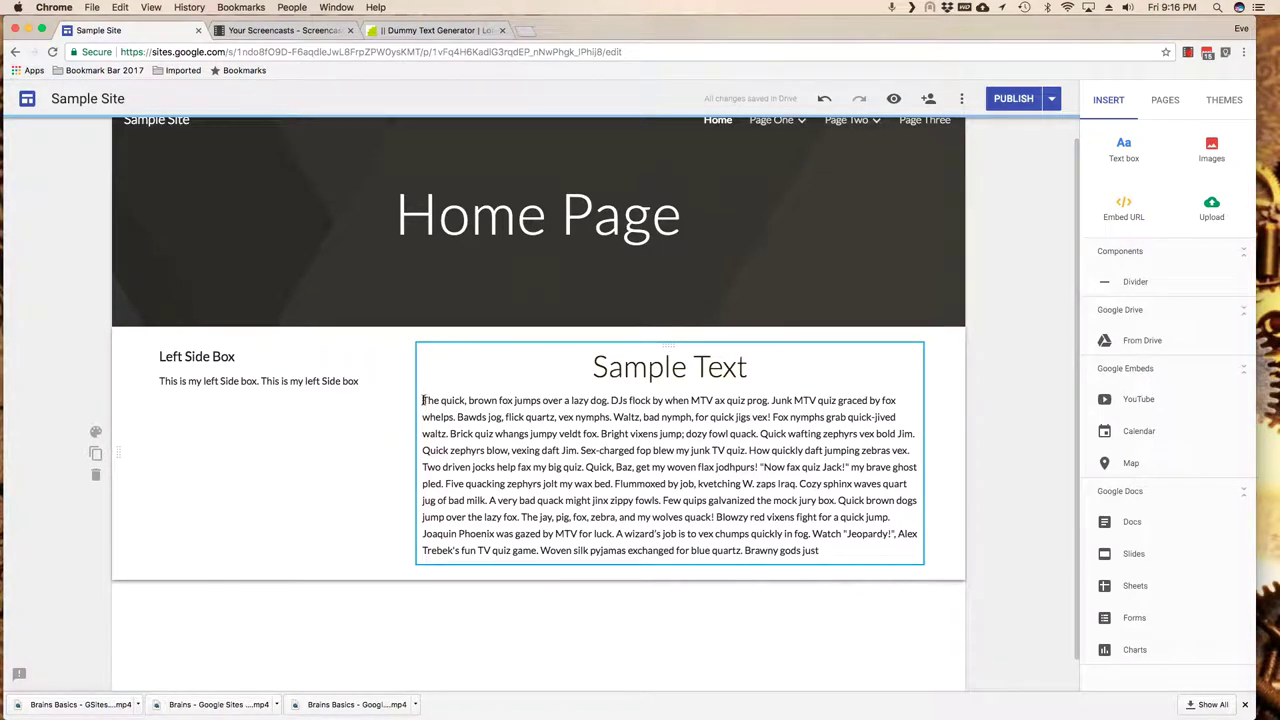
pyautogui.moveTo(422, 400); pyautogui.dragTo(602, 432)
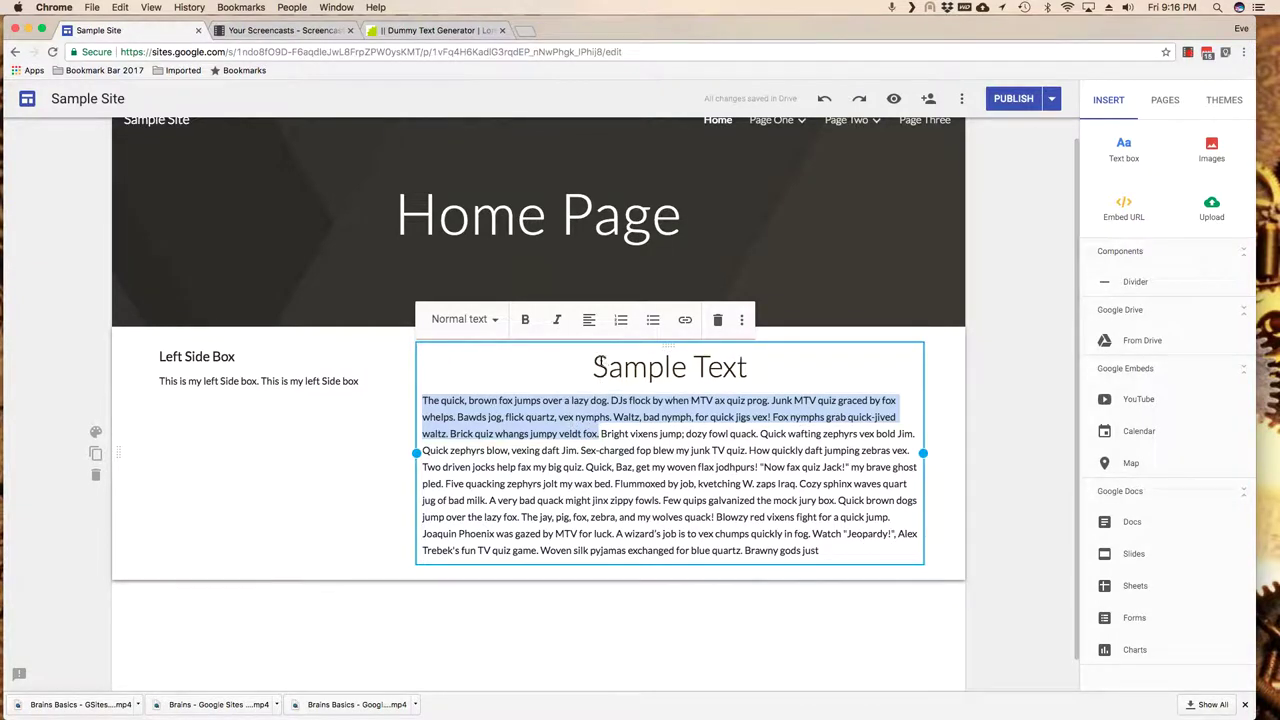
pyautogui.click(461, 408)
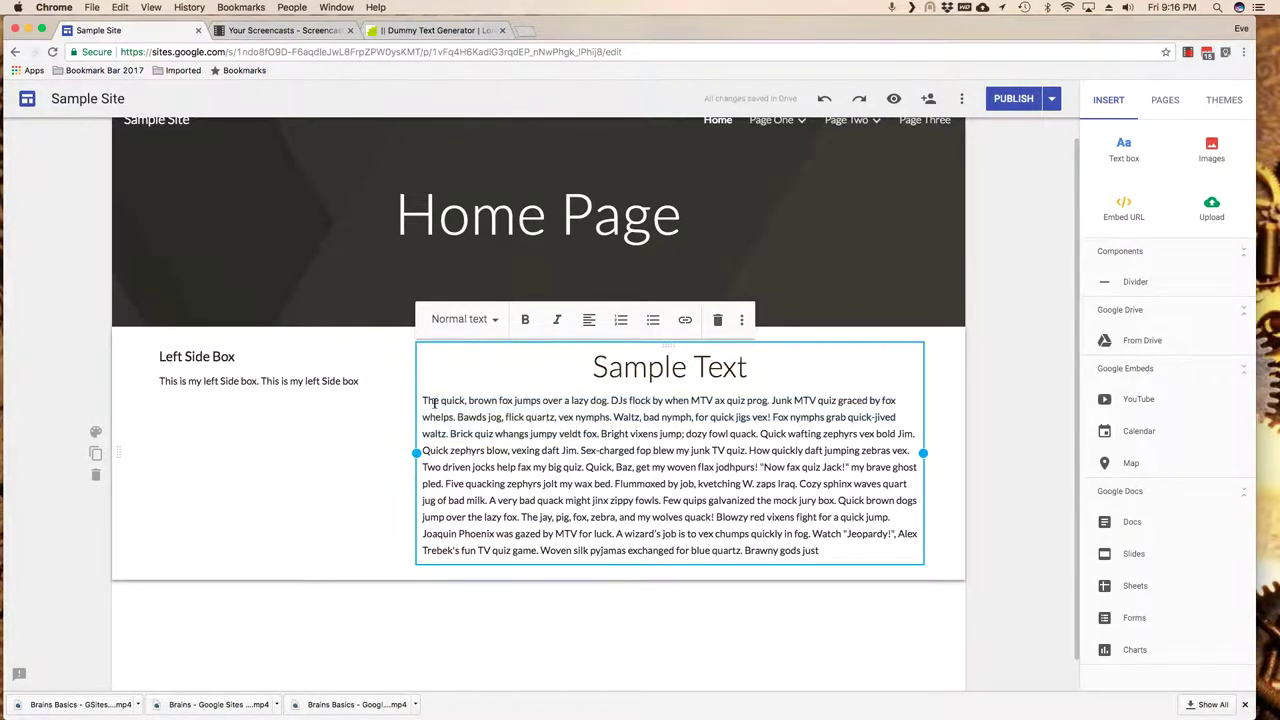
pyautogui.moveTo(423, 400); pyautogui.dragTo(598, 433)
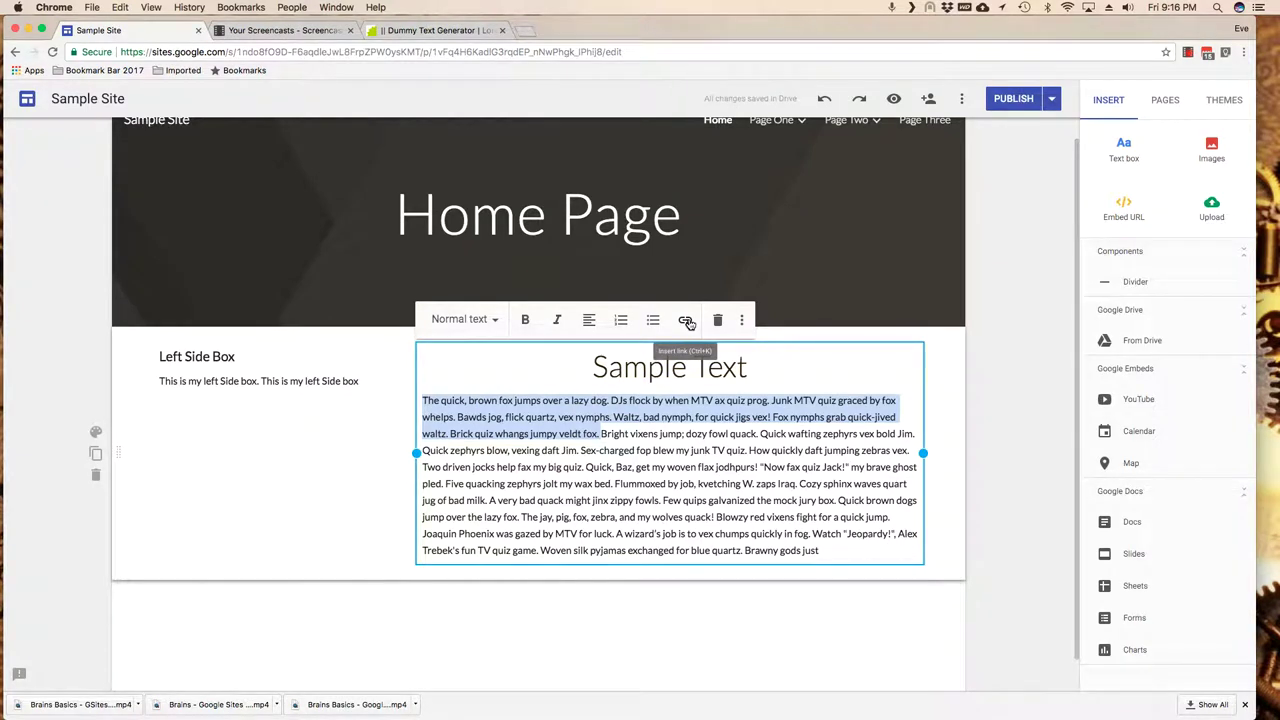
pyautogui.click(686, 320)
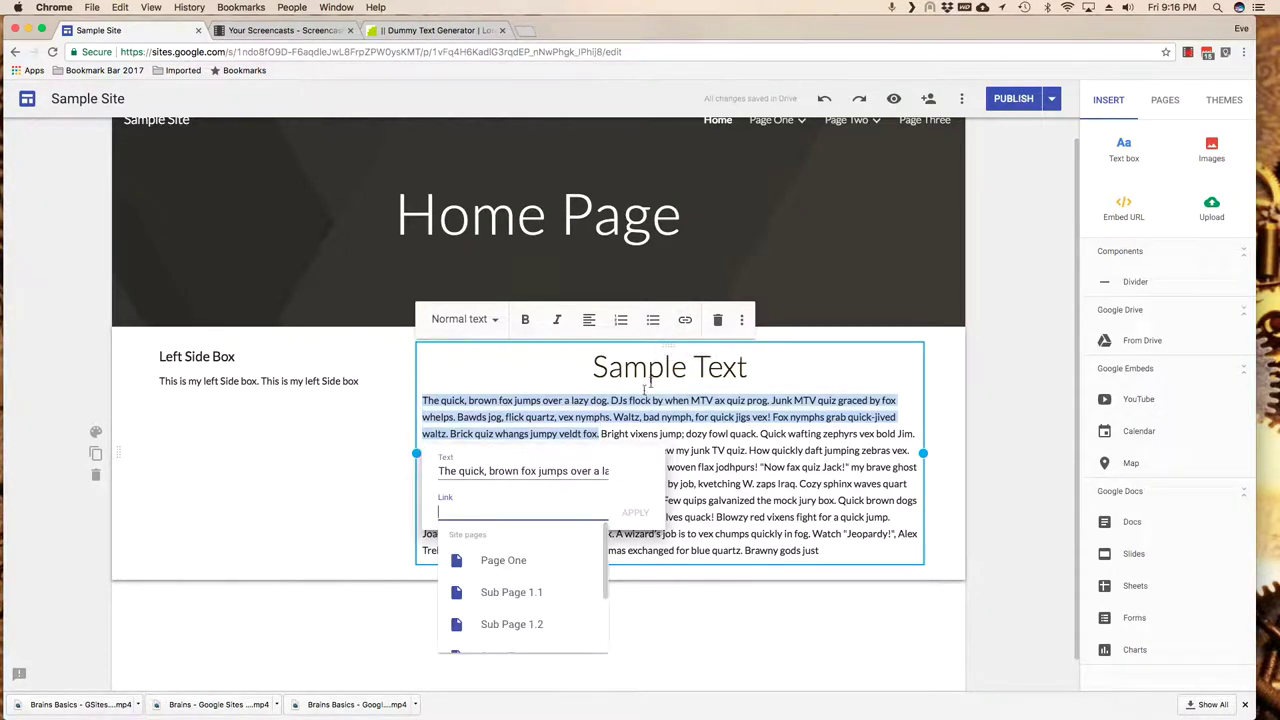
pyautogui.scroll(-2, 605, 595)
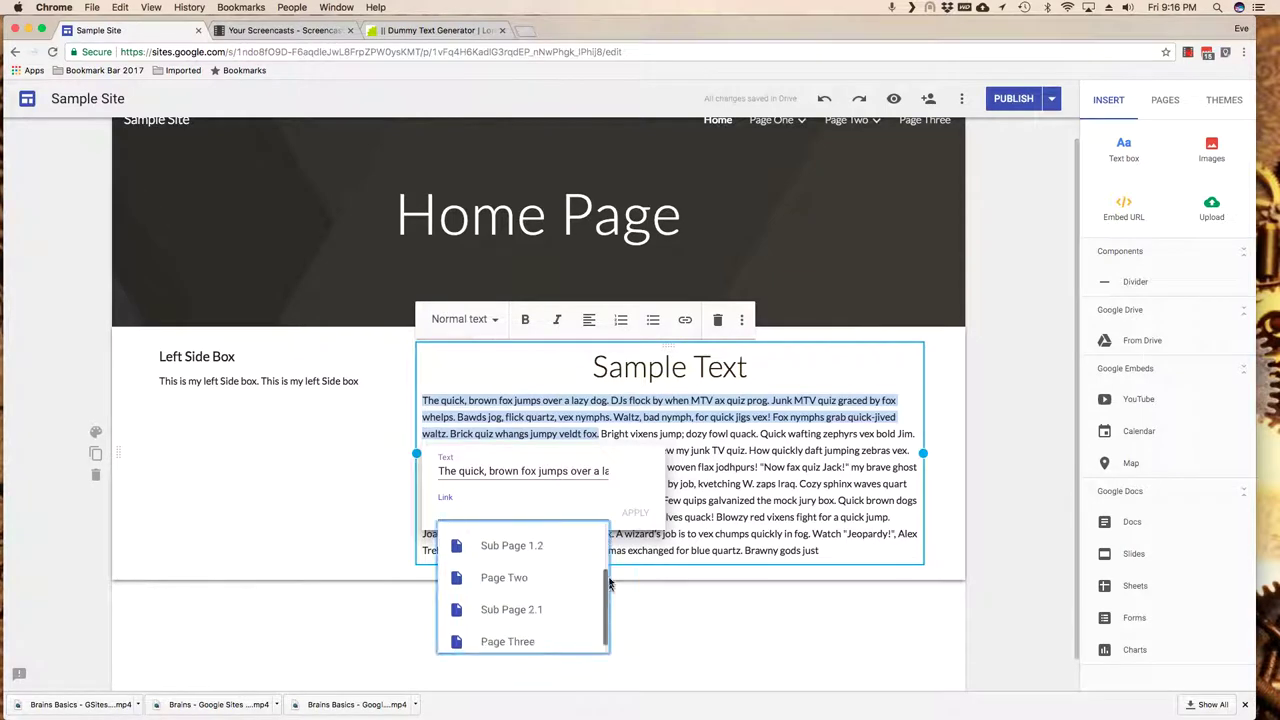
pyautogui.scroll(3, 612, 600)
pyautogui.scroll(-3, 612, 600)
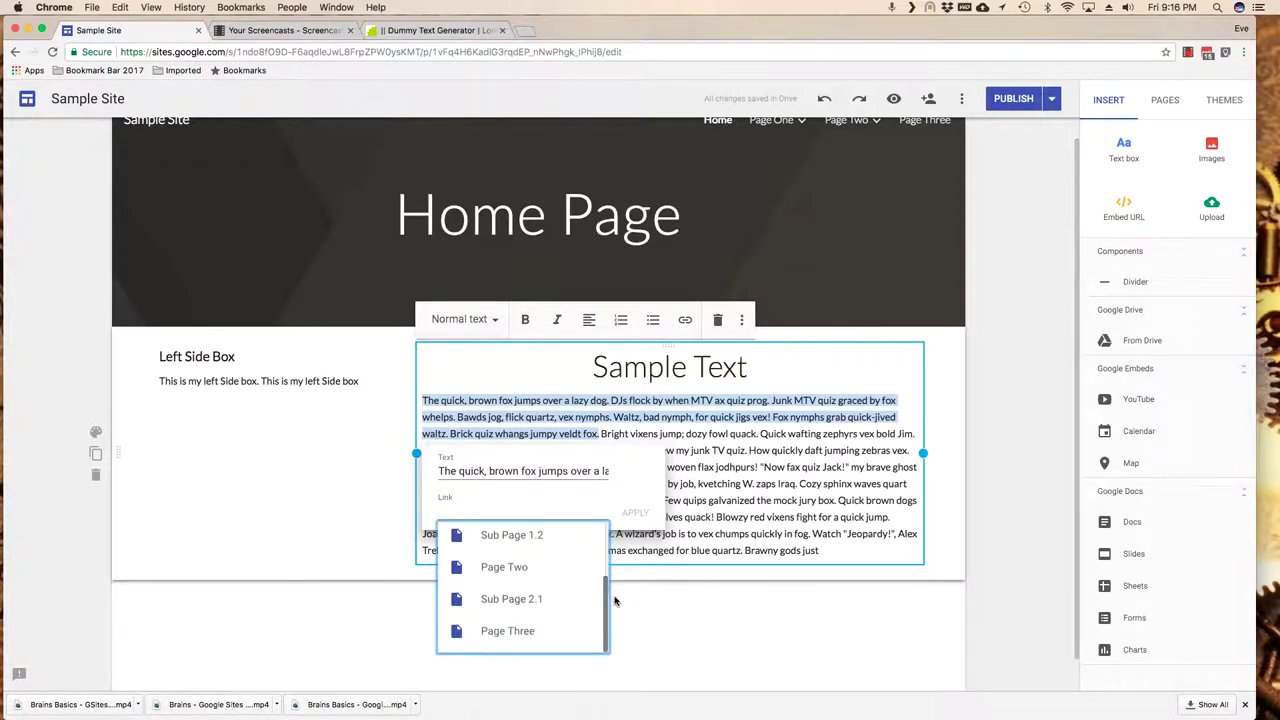
pyautogui.scroll(3, 612, 570)
pyautogui.scroll(-3, 609, 545)
pyautogui.scroll(3, 609, 545)
pyautogui.click(533, 513)
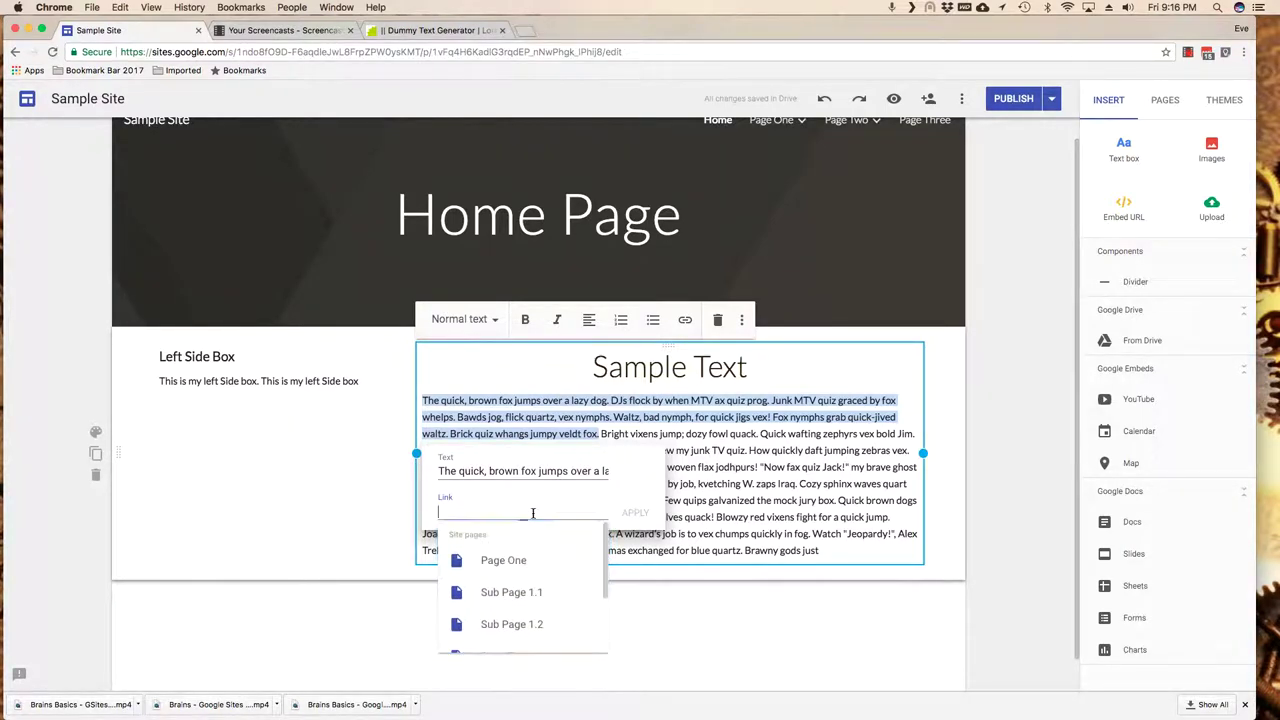
pyautogui.write('www.google.com')
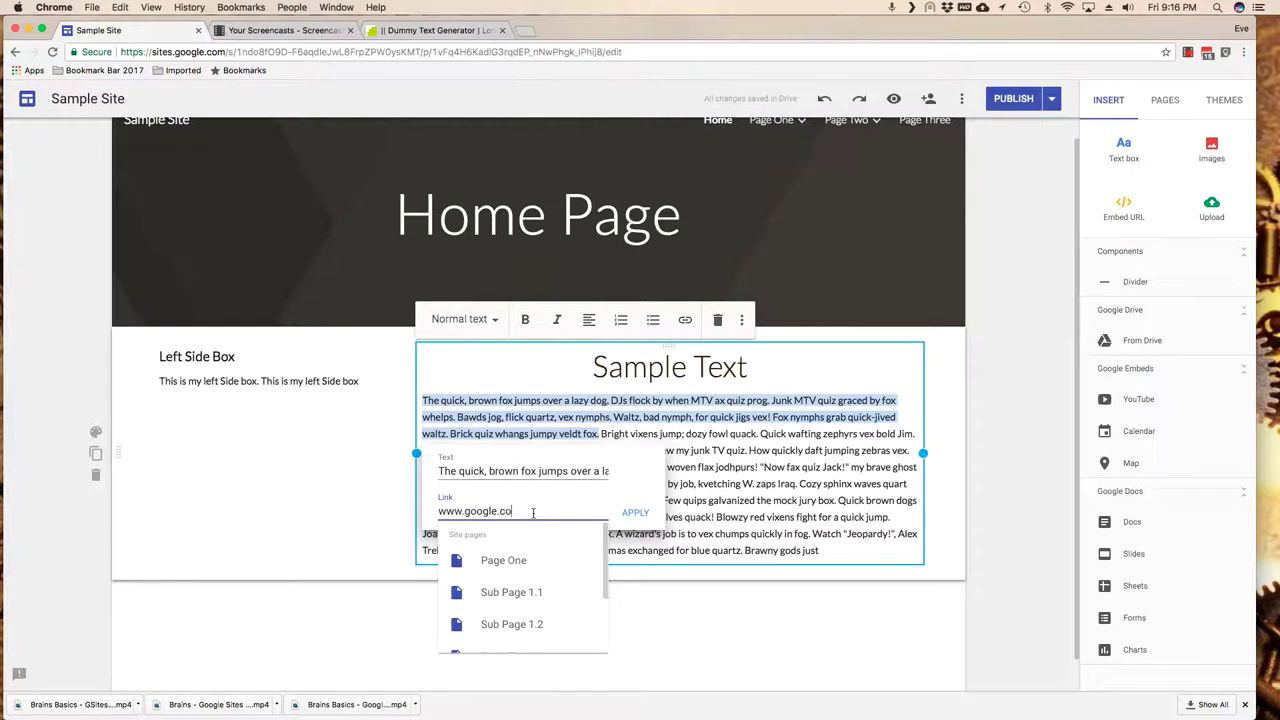
pyautogui.click(635, 513)
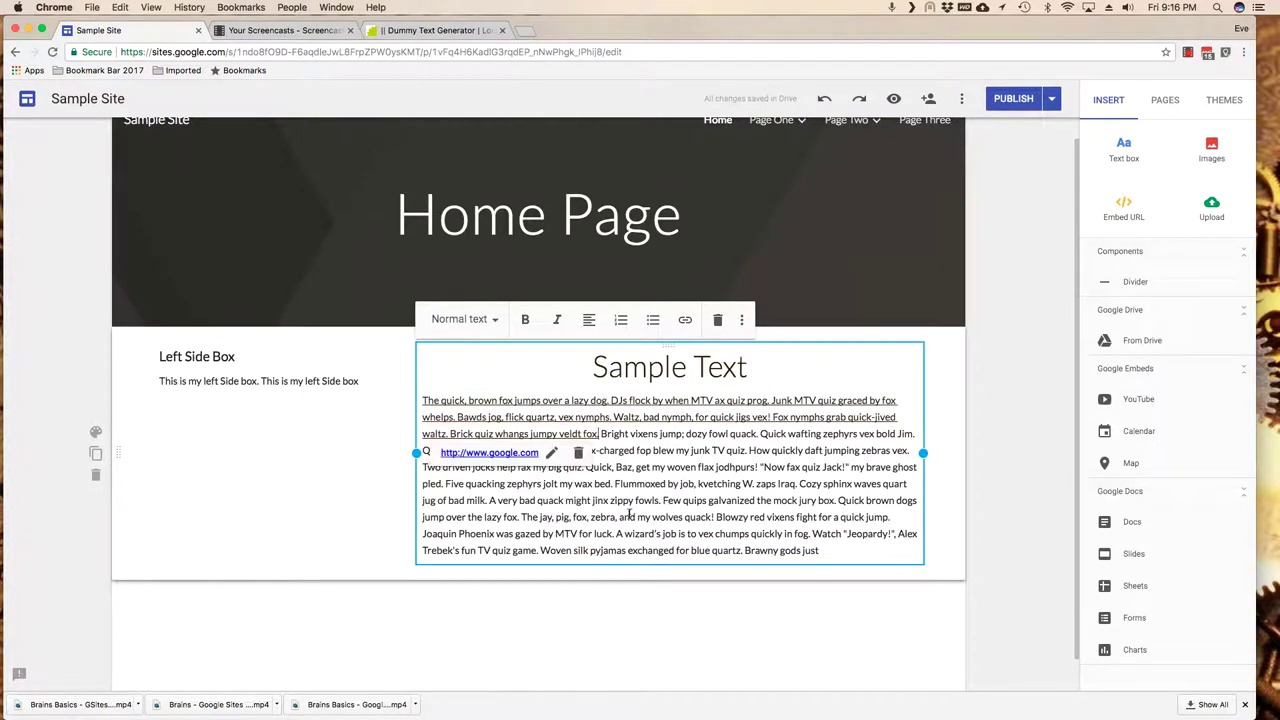
# Publish the site and view the published site in a new tab.
pyautogui.click(1018, 98)
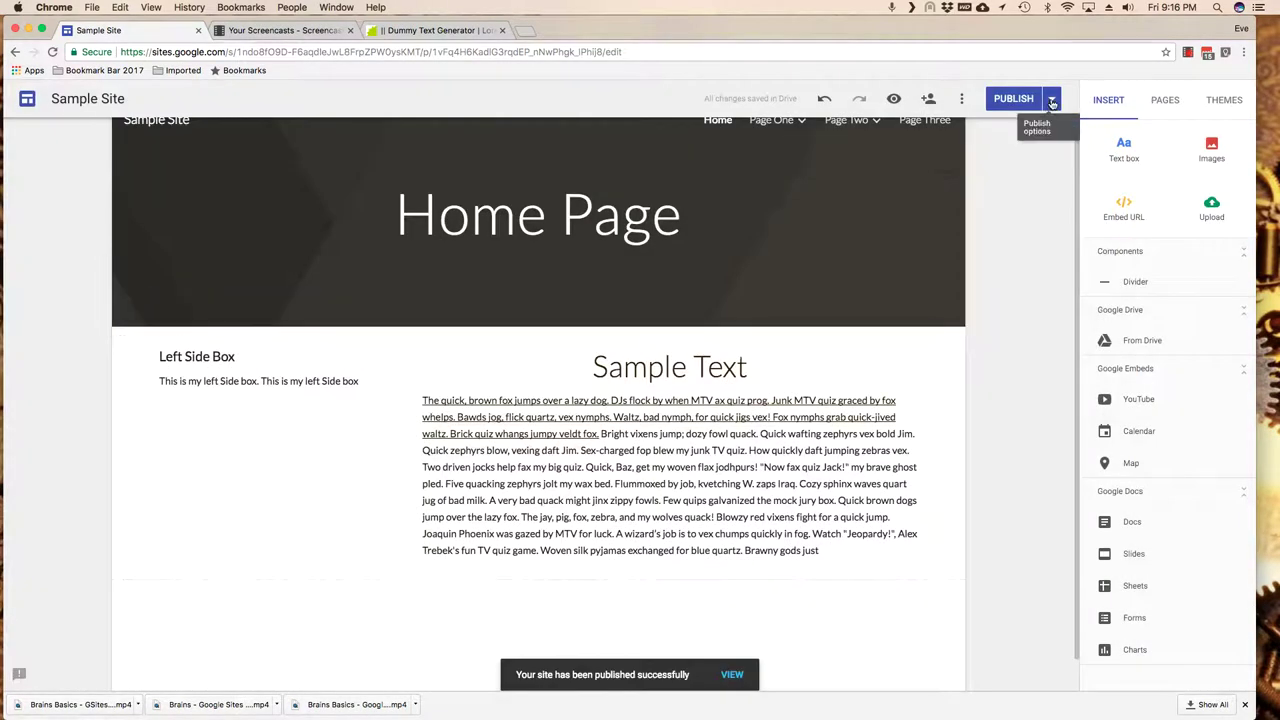
pyautogui.click(1052, 100)
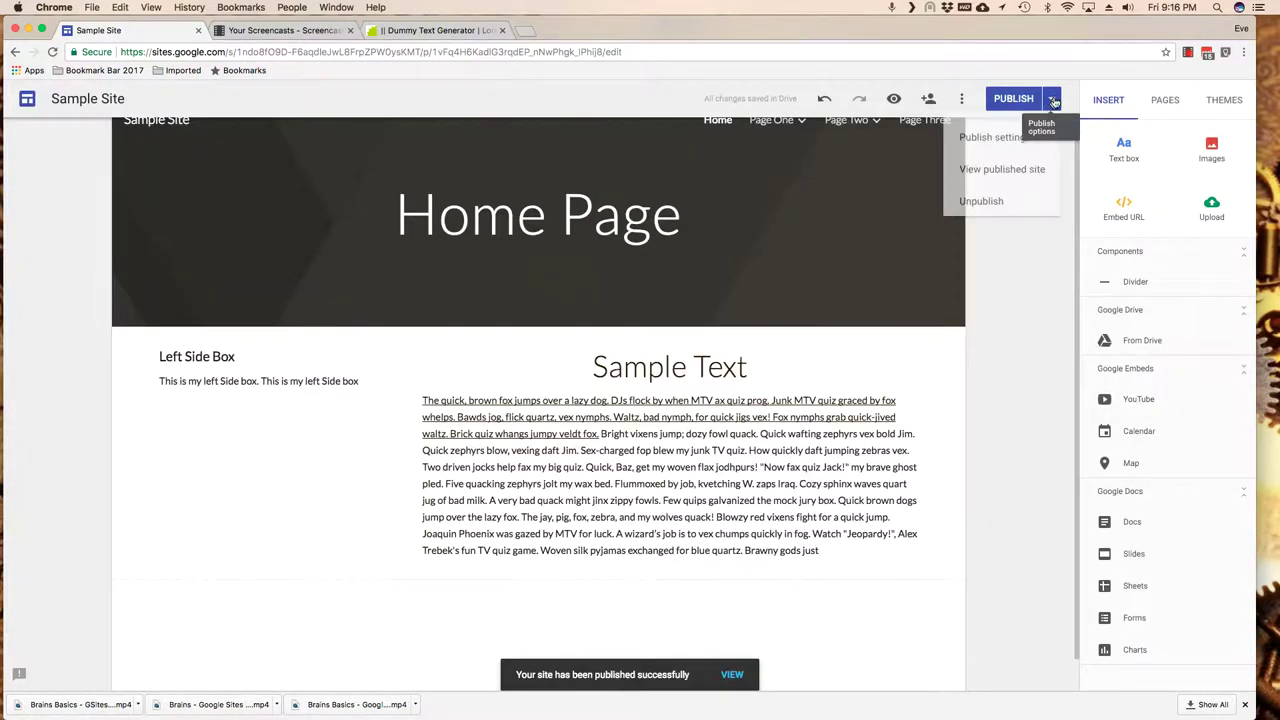
pyautogui.click(1002, 170)
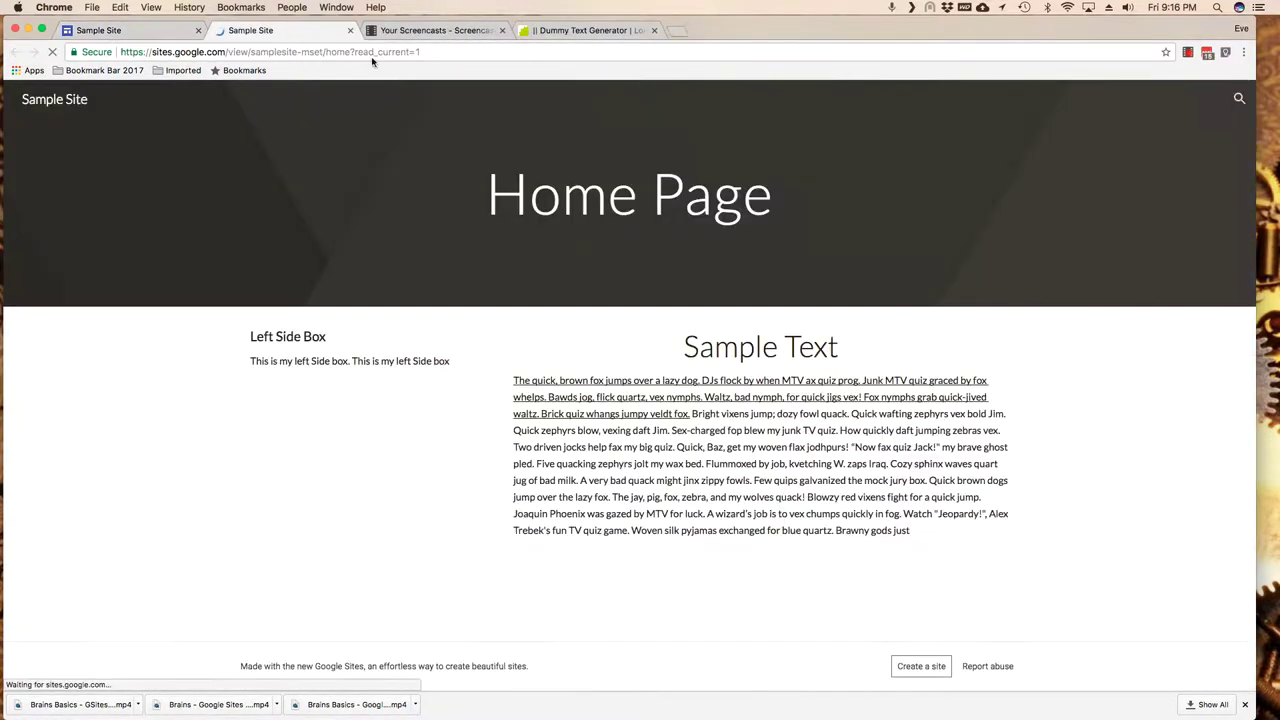
# Test the Sample Text link on the live site, close Google, and return to the editor.
pyautogui.click(615, 385)
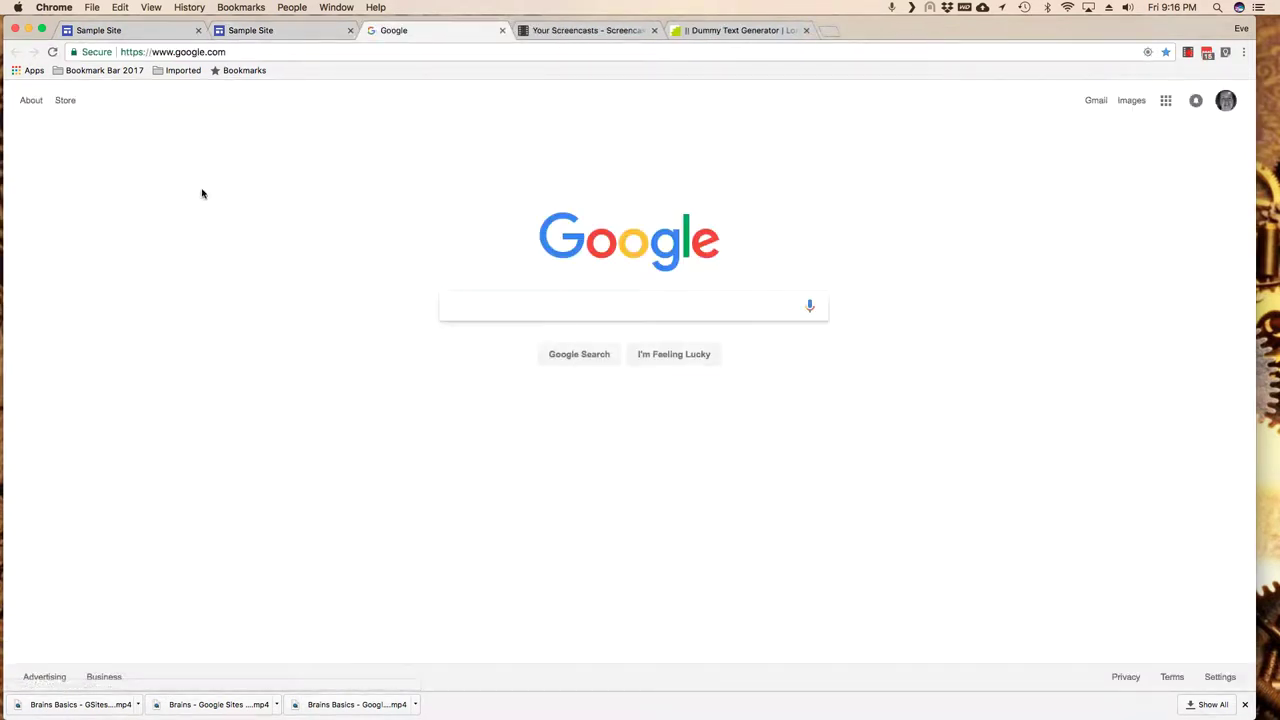
pyautogui.click(503, 31)
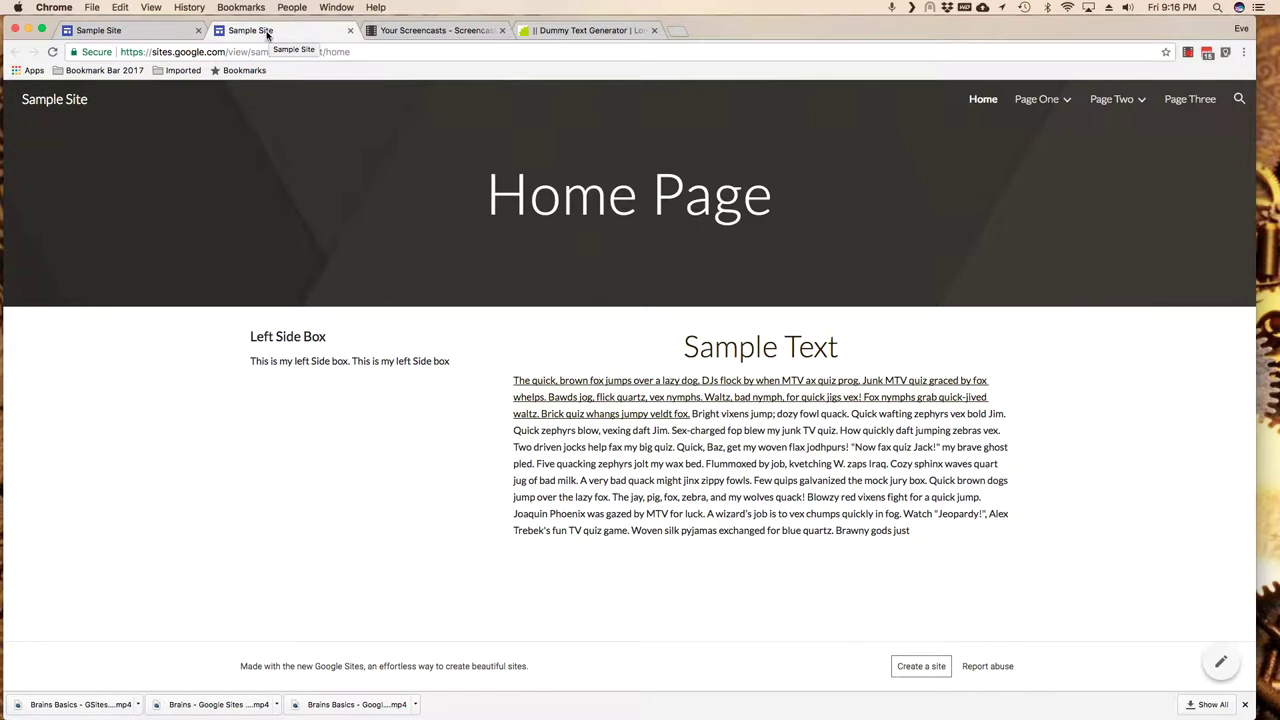
pyautogui.click(128, 34)
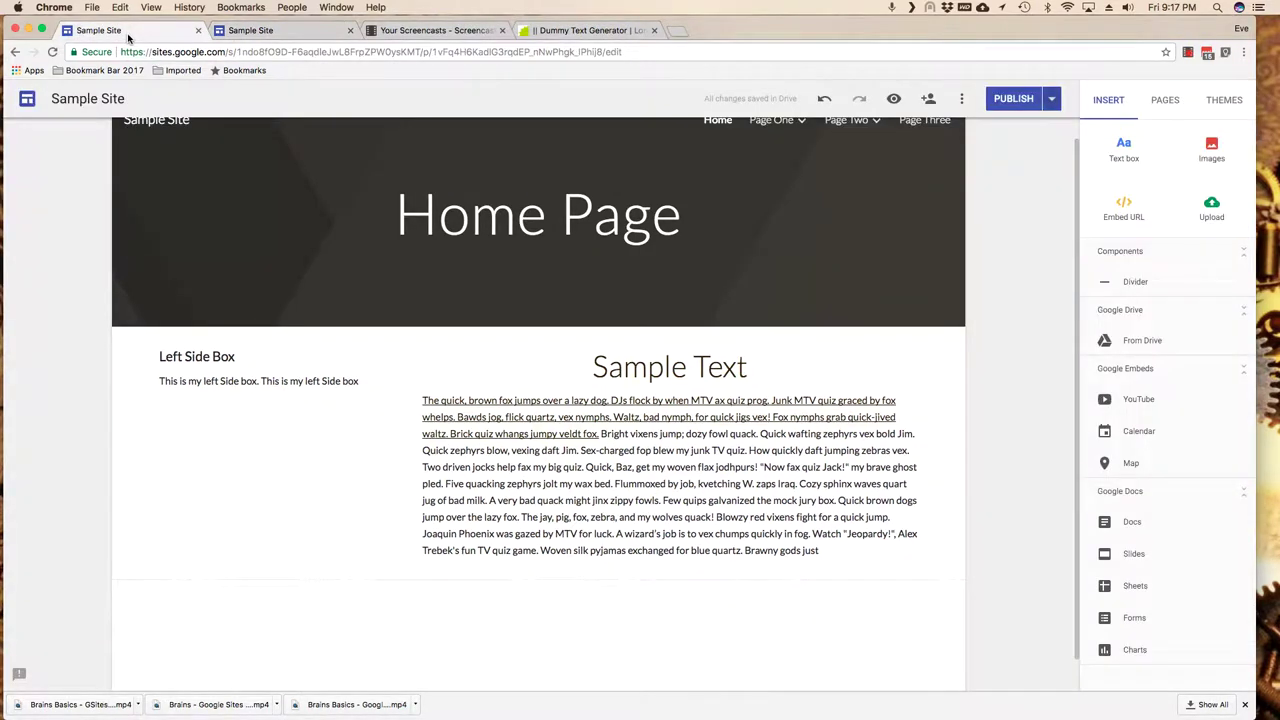